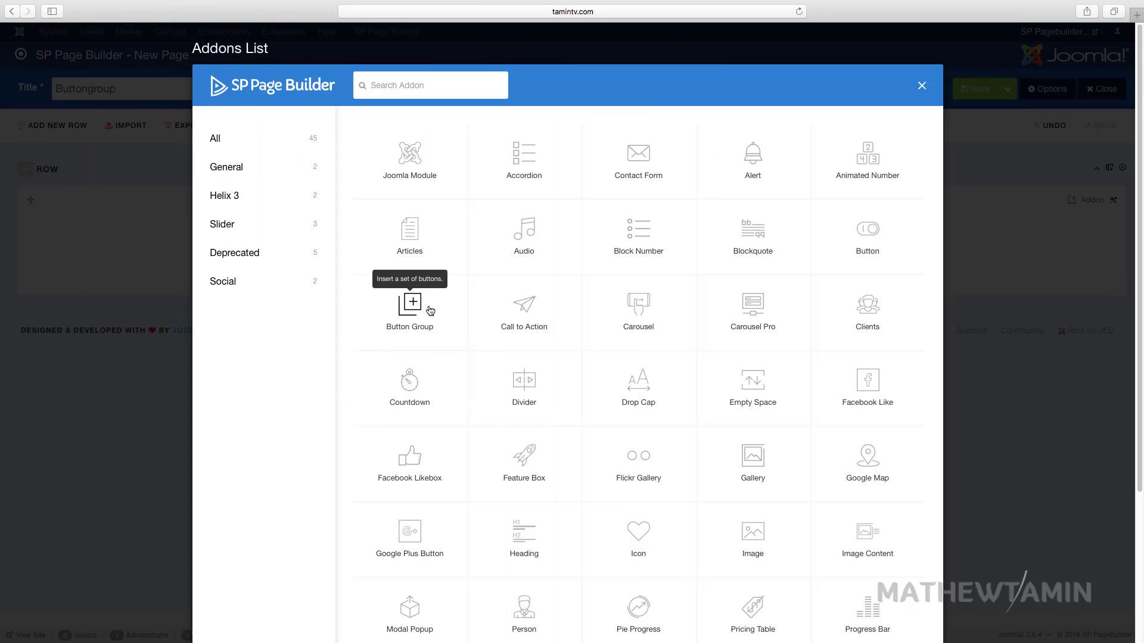
Insert a Button Group addon into the row and expand its first item, 'Button 1'.
click(426, 319)
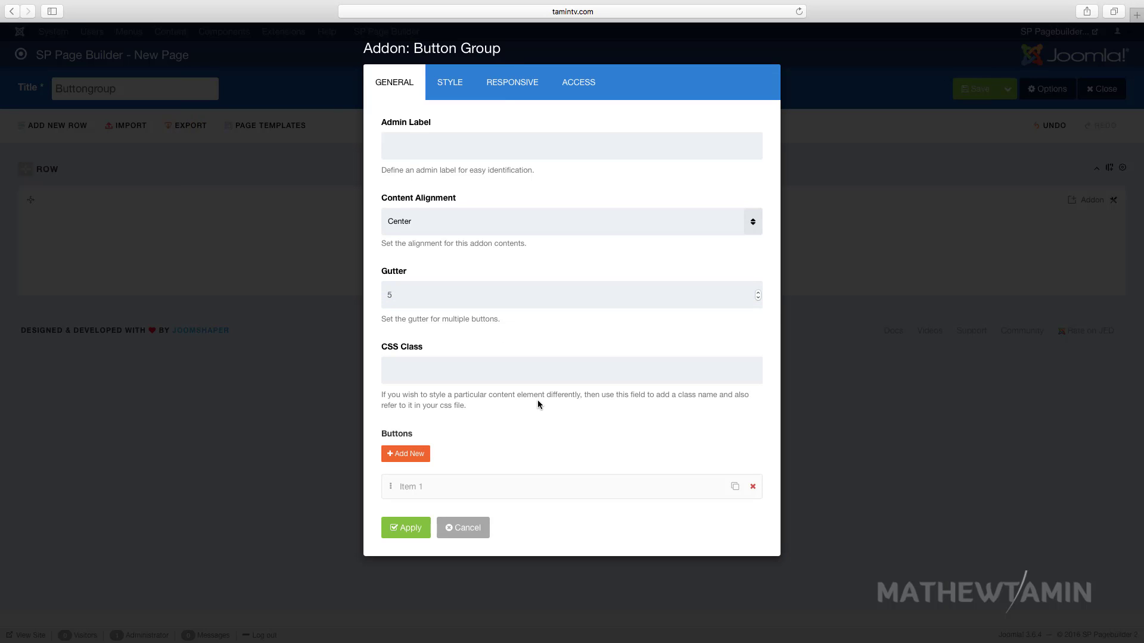
click(445, 484)
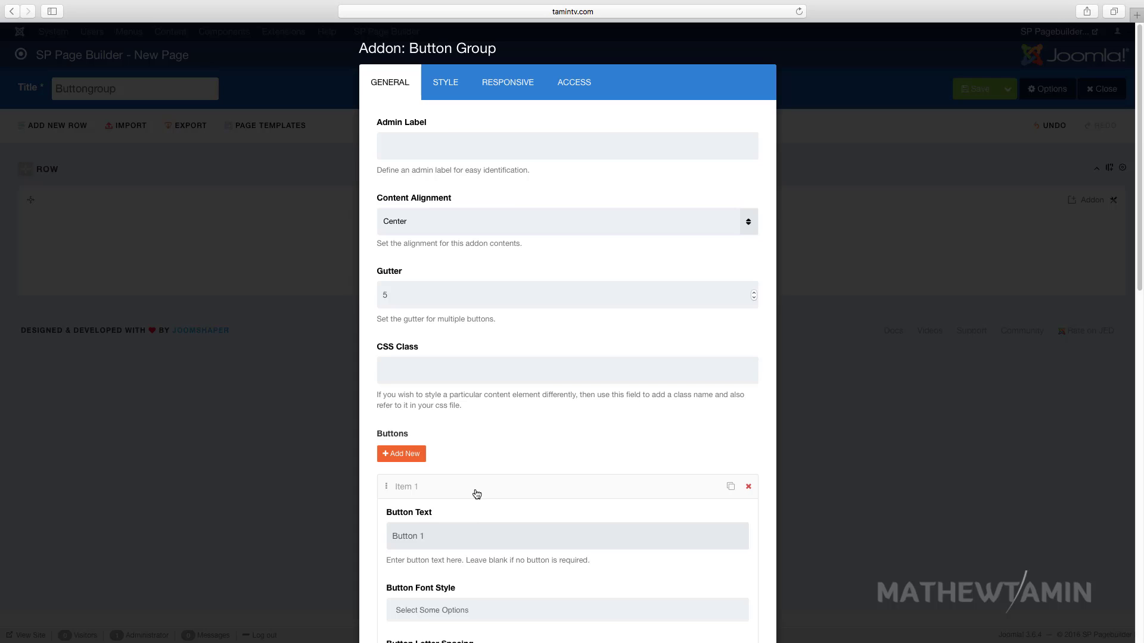
scroll(570, 532, down, 3)
scroll(566, 533, down, 2)
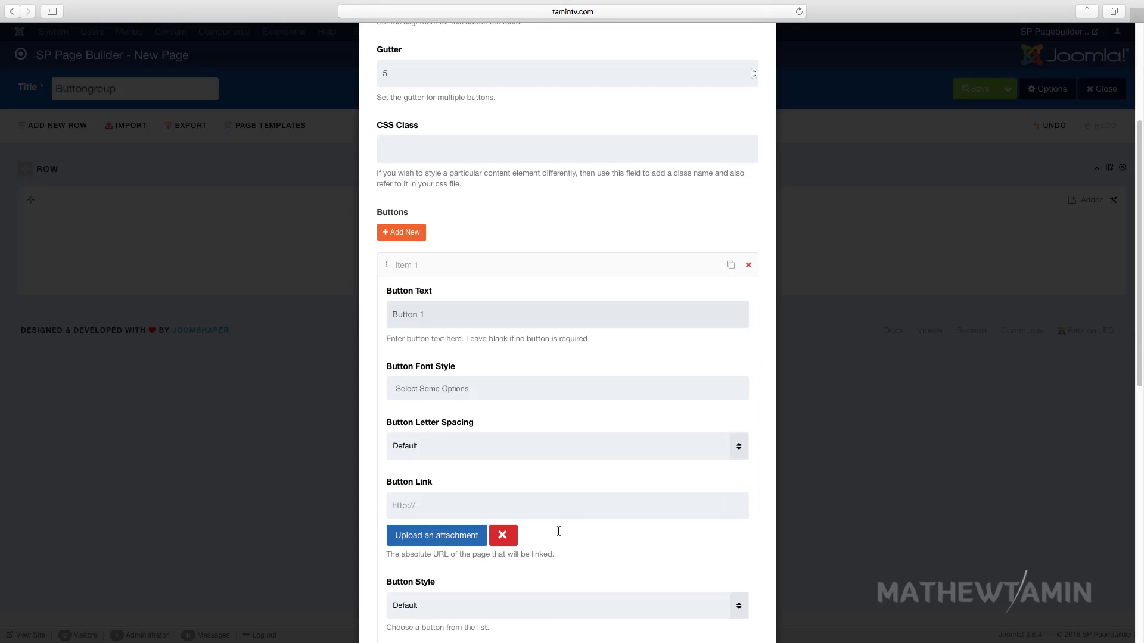
click(428, 390)
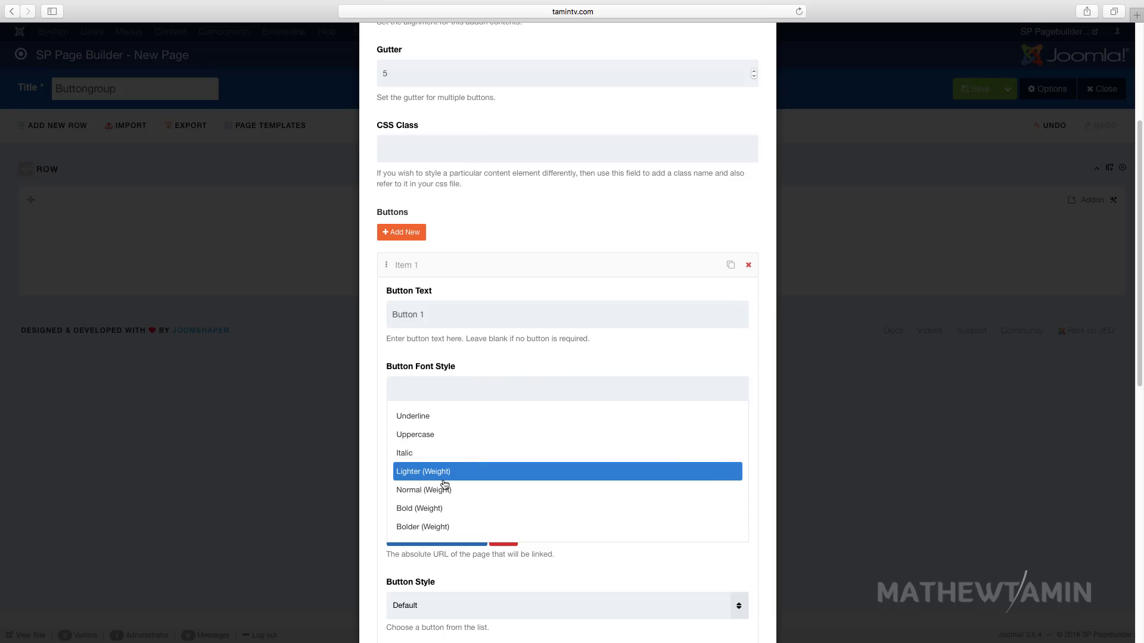
click(498, 360)
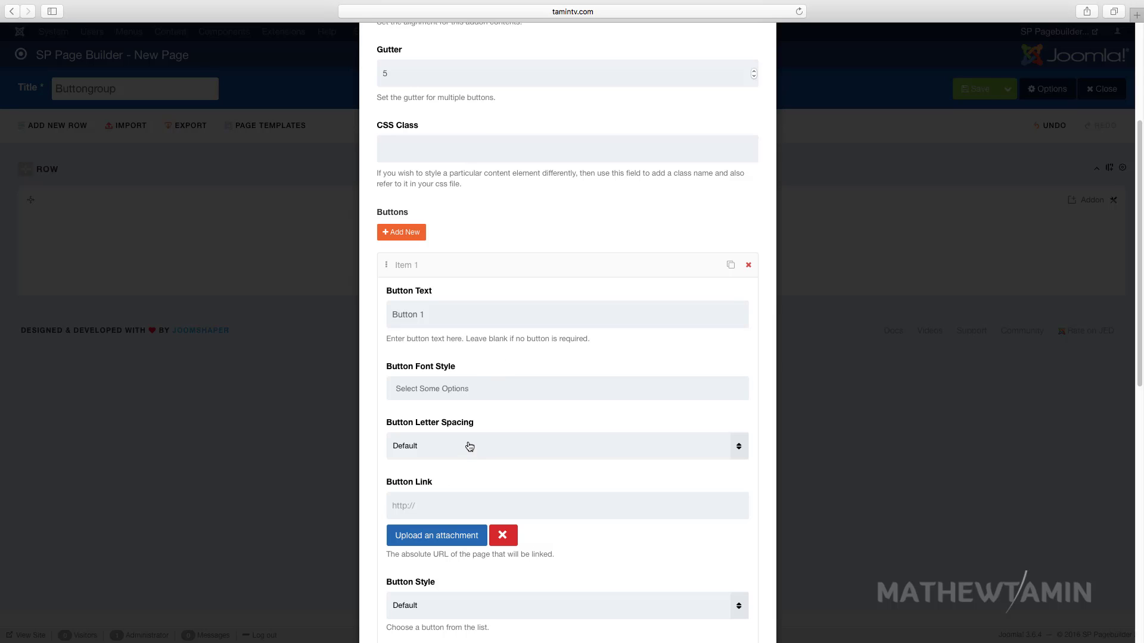
click(467, 445)
click(495, 455)
scroll(497, 474, down, 1)
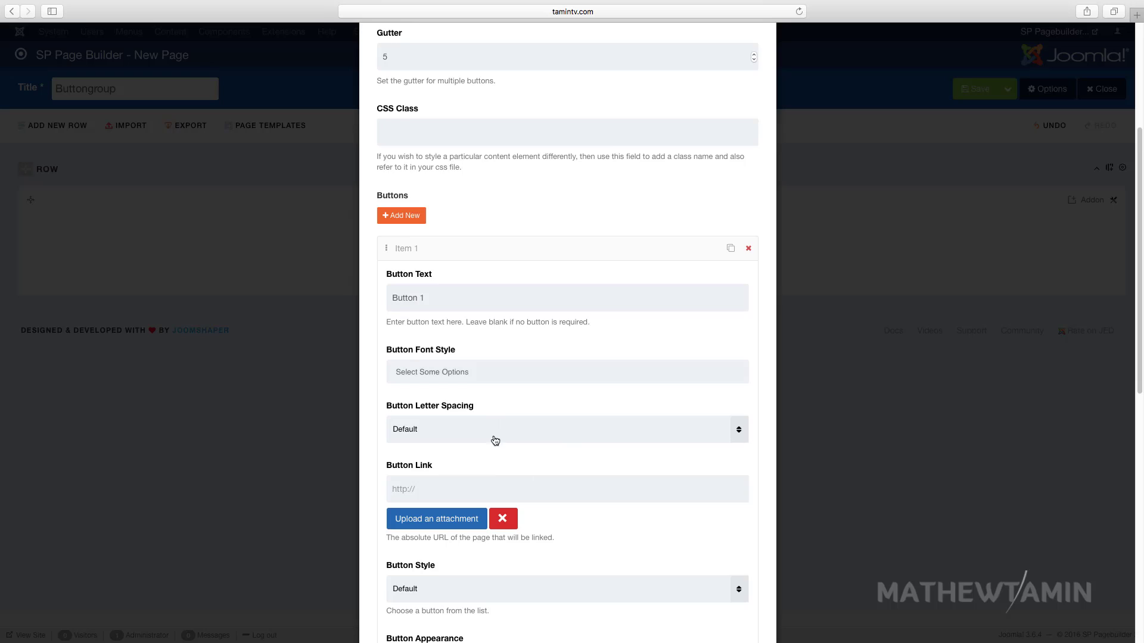
scroll(477, 442, down, 3)
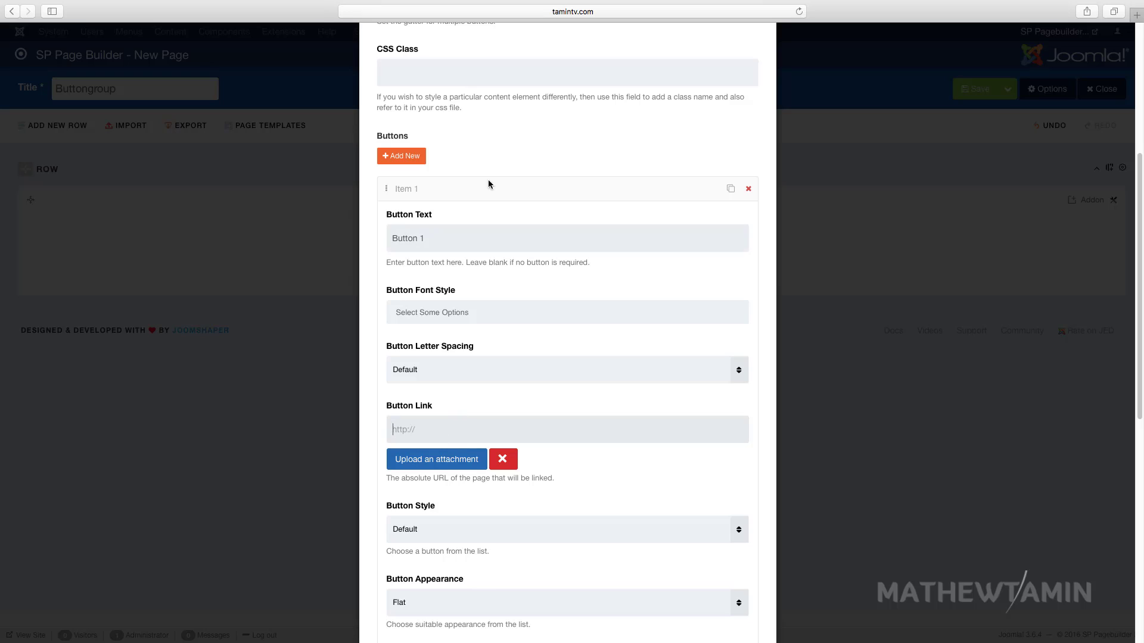
triple_click(476, 240)
Rename the first button 'Download' and link it to the image 51kahntynbl.jpg.
text(Downnload)
click(447, 468)
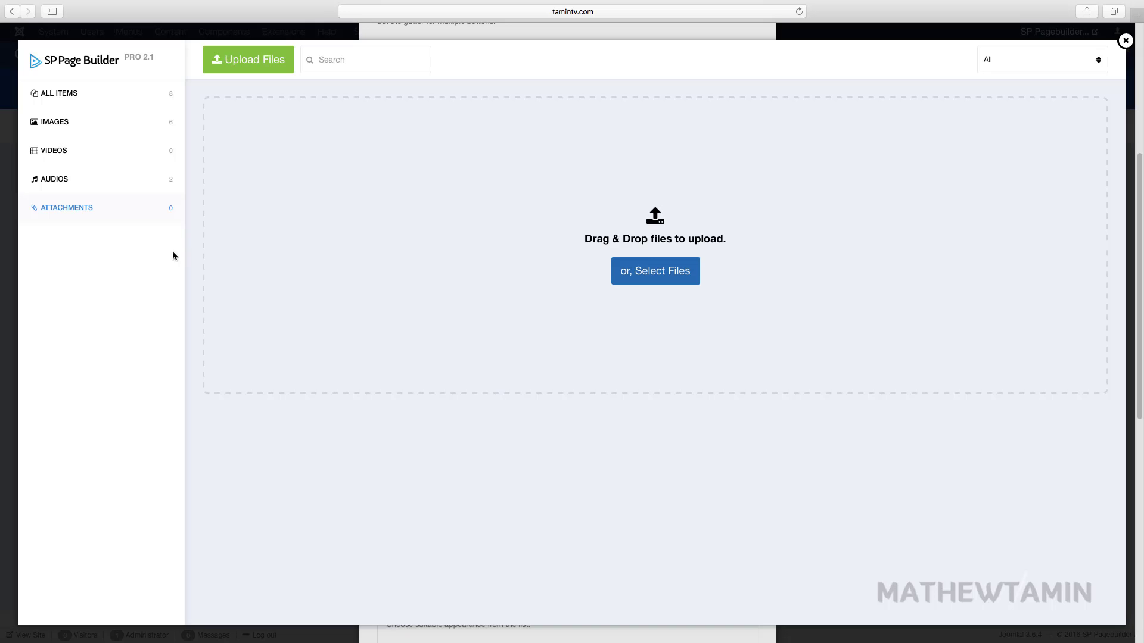
click(131, 123)
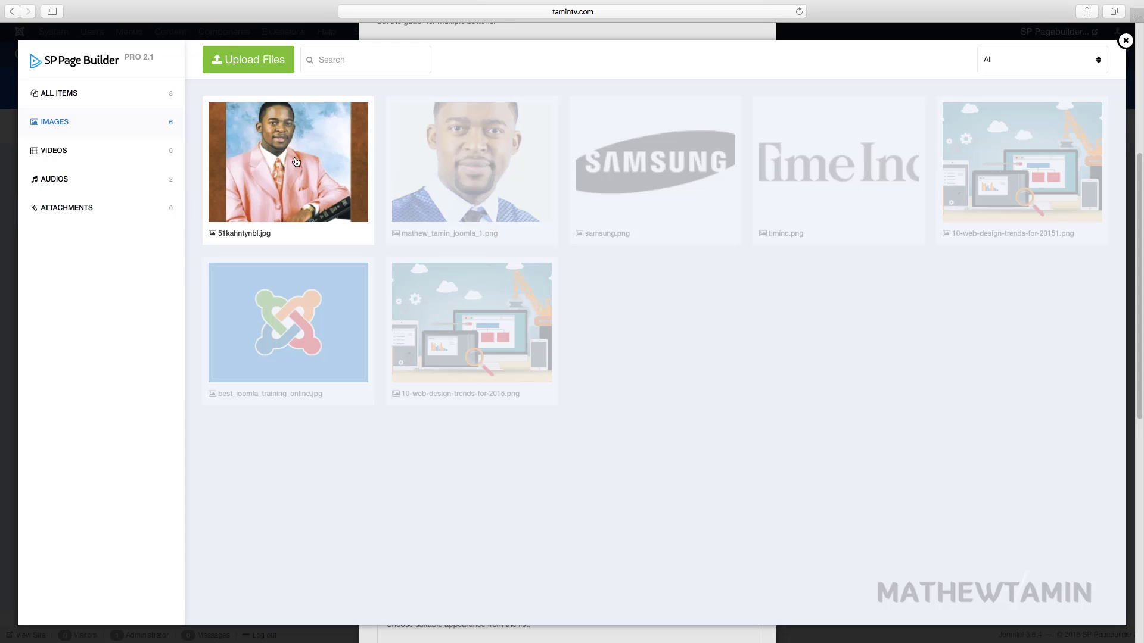
click(284, 162)
click(241, 59)
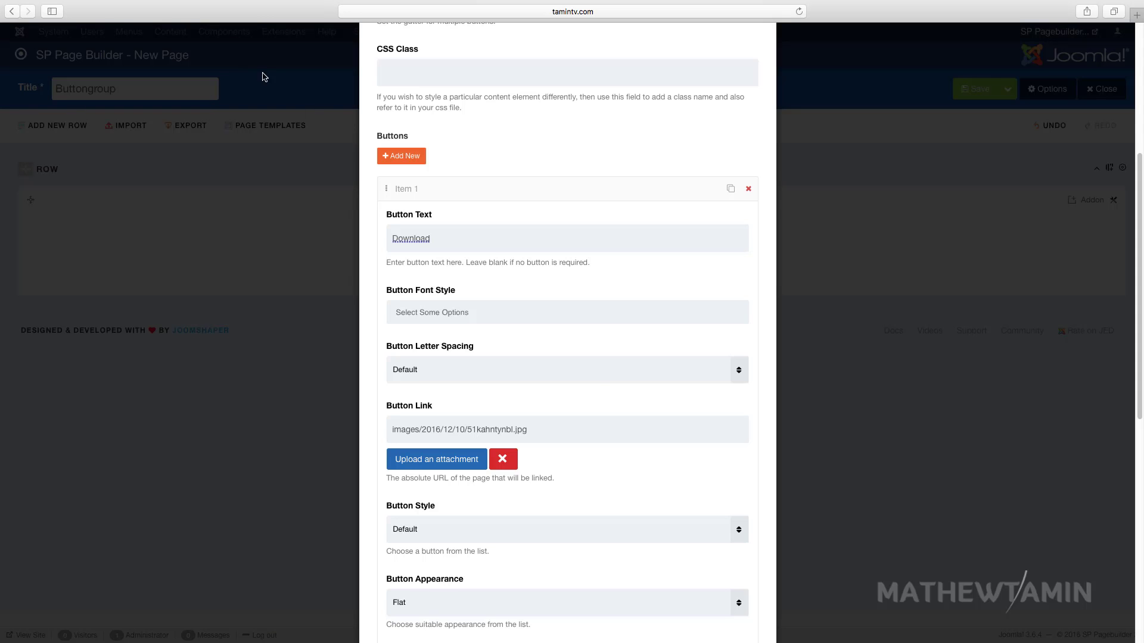
click(426, 243)
right_click(423, 241)
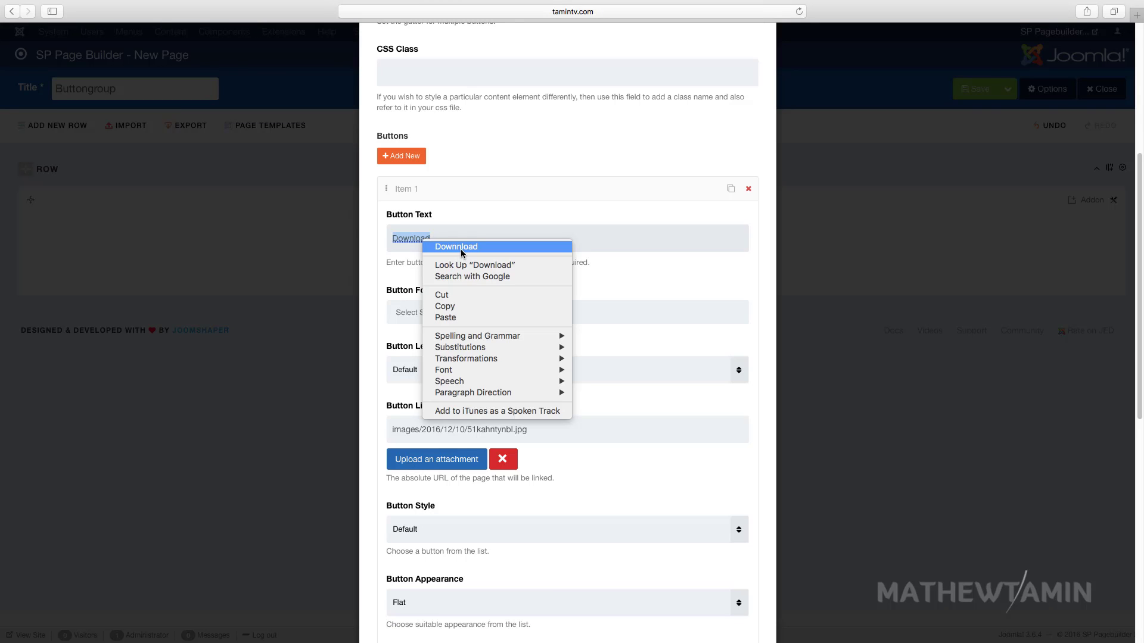
click(688, 422)
scroll(642, 454, down, 1)
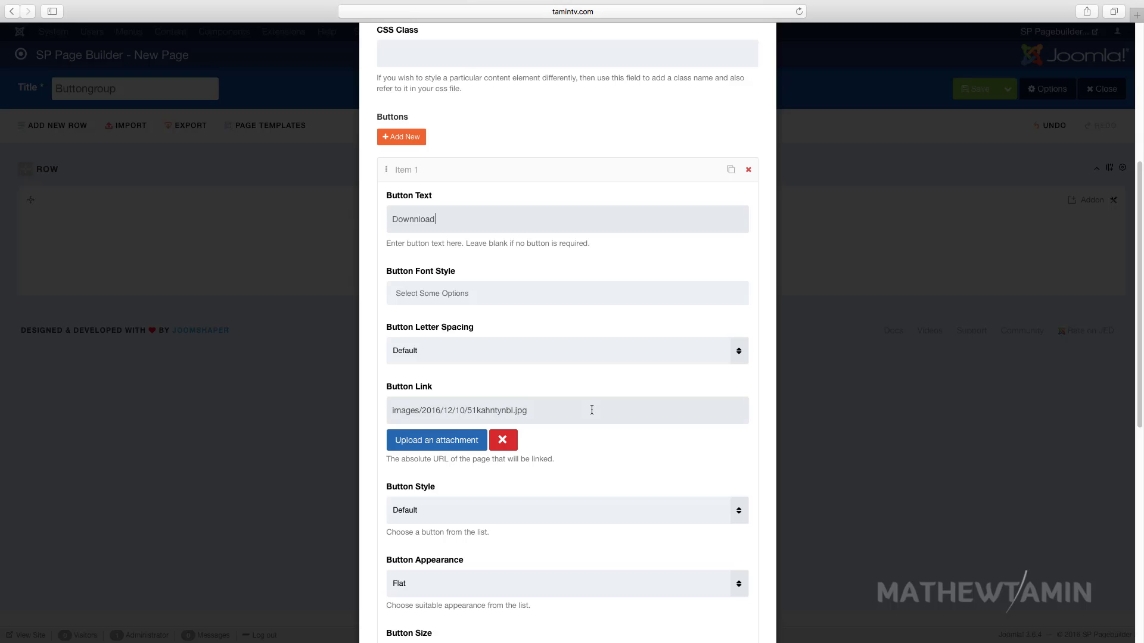
scroll(585, 406, down, 1)
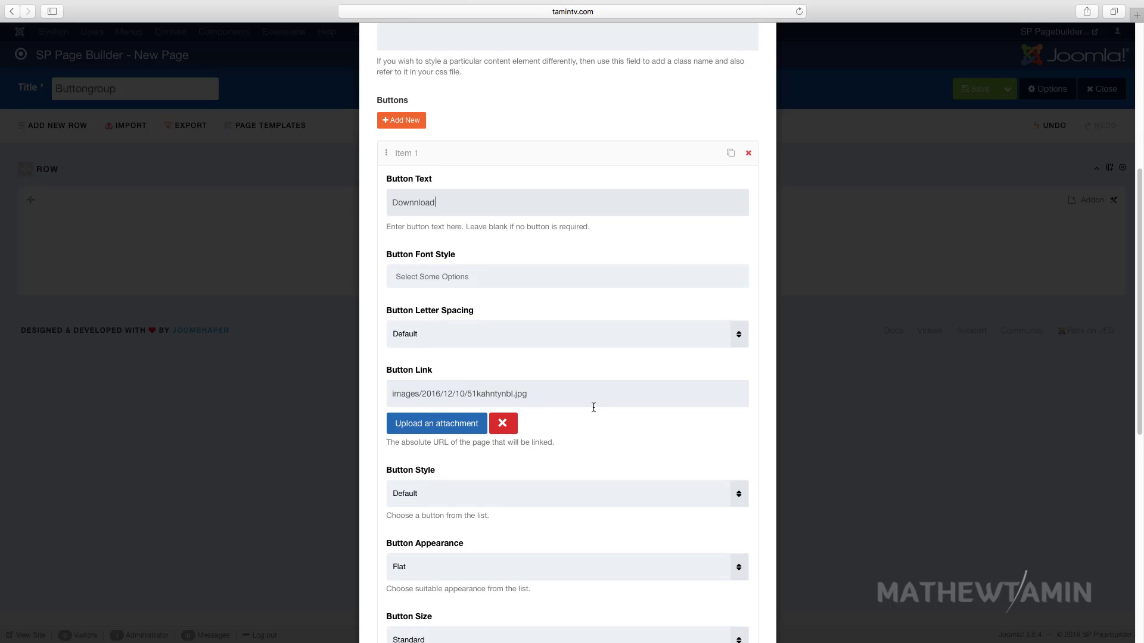
scroll(590, 400, down, 2)
scroll(554, 424, down, 3)
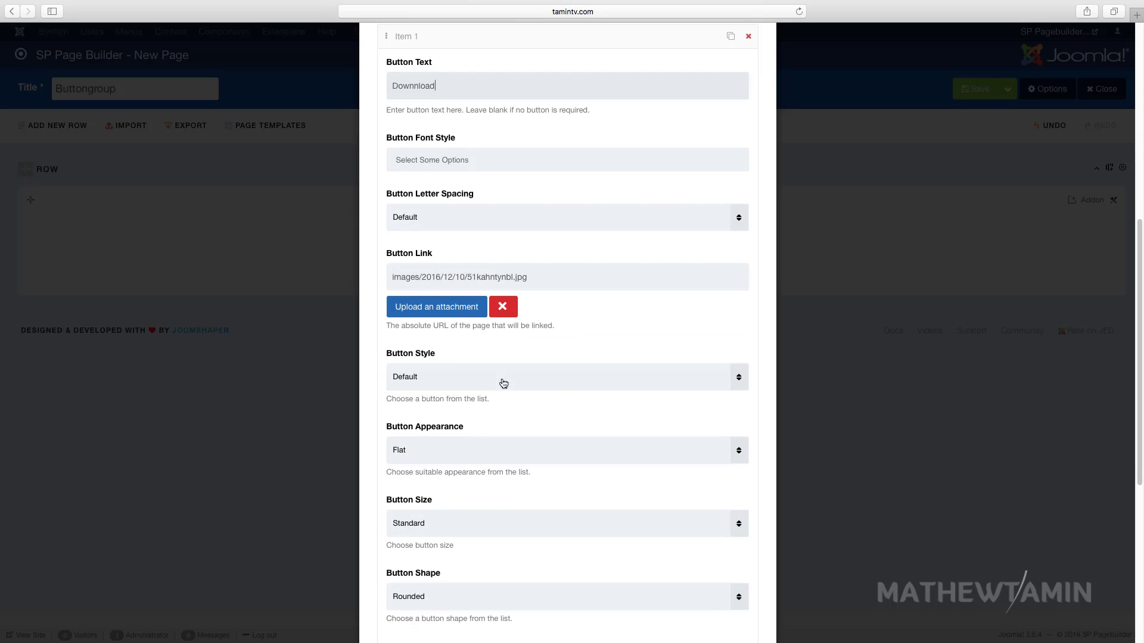
click(473, 377)
click(462, 411)
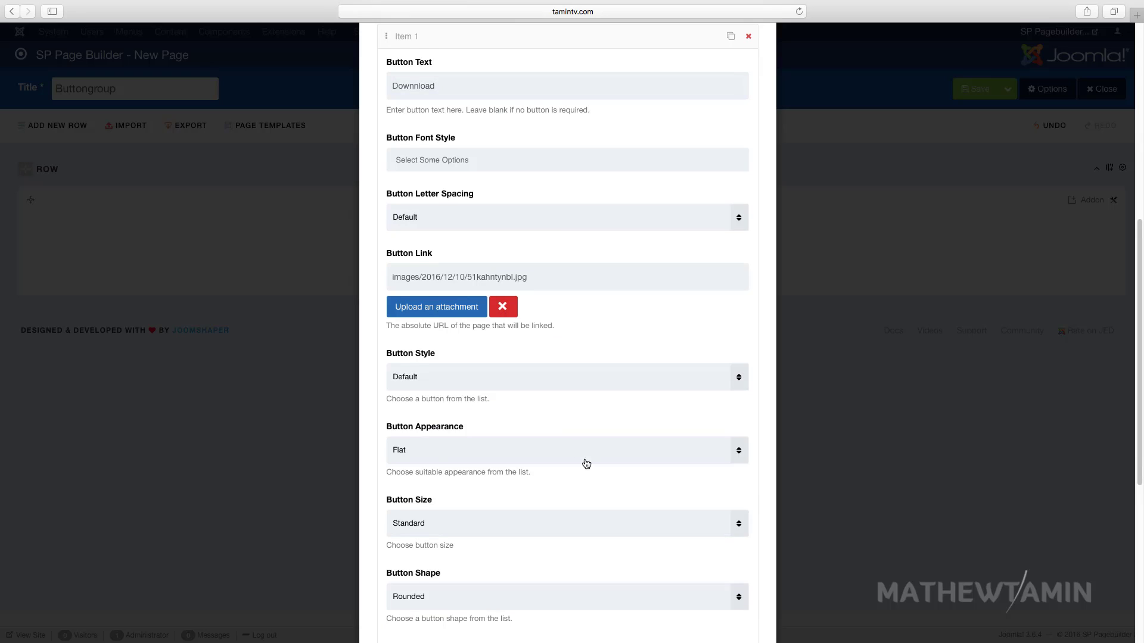
scroll(585, 463, down, 4)
click(455, 367)
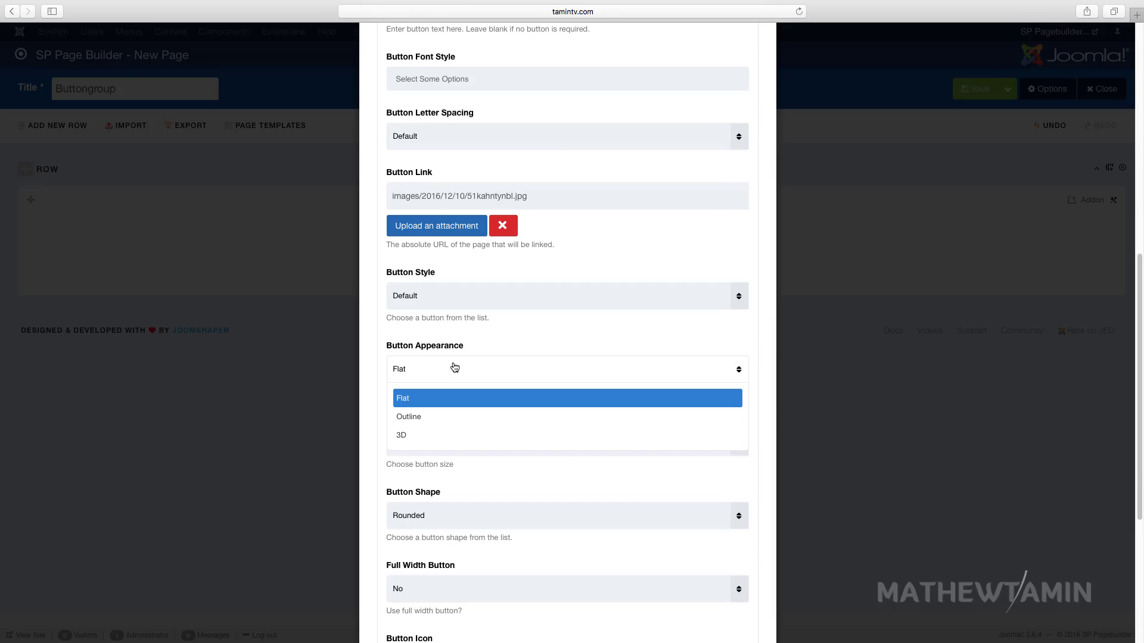
click(454, 399)
scroll(487, 447, down, 1)
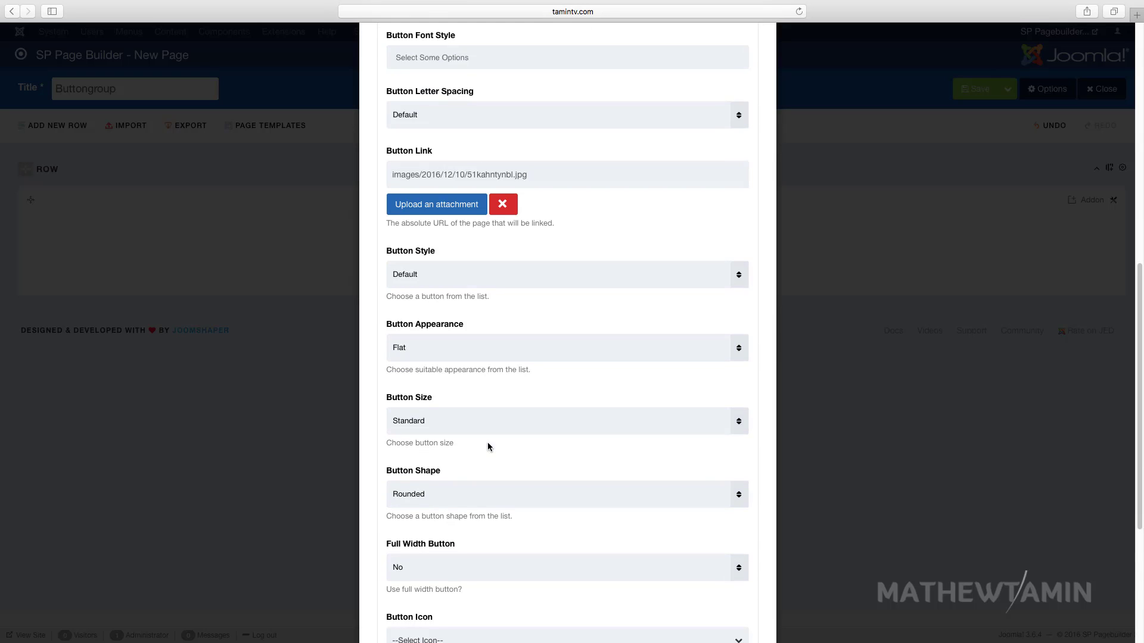
scroll(499, 452, down, 10)
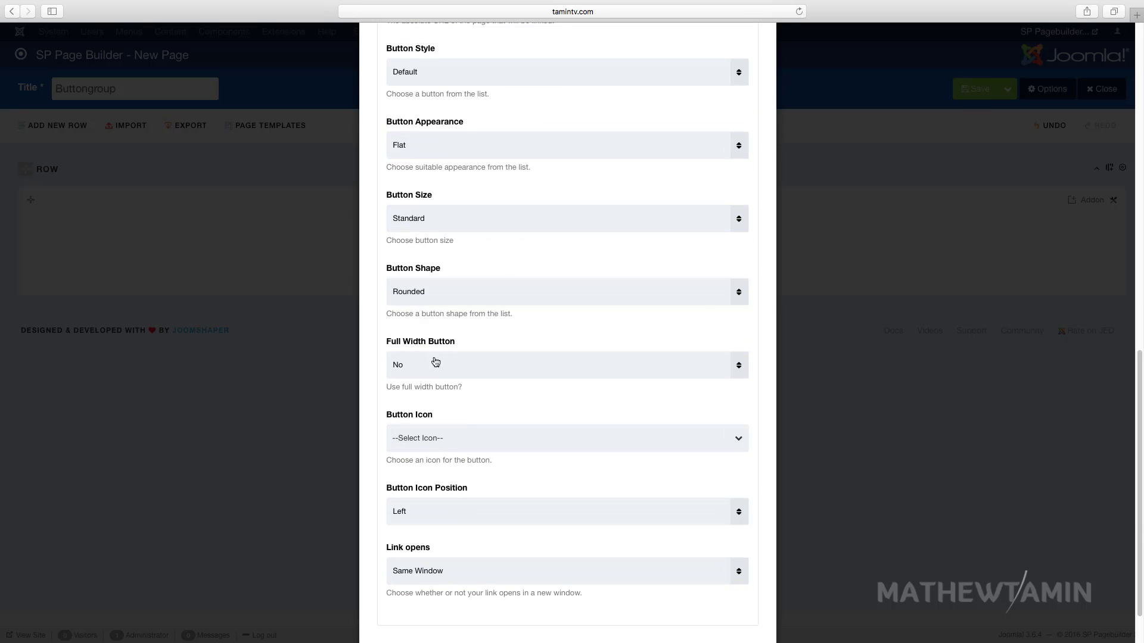
click(457, 304)
click(463, 329)
click(460, 220)
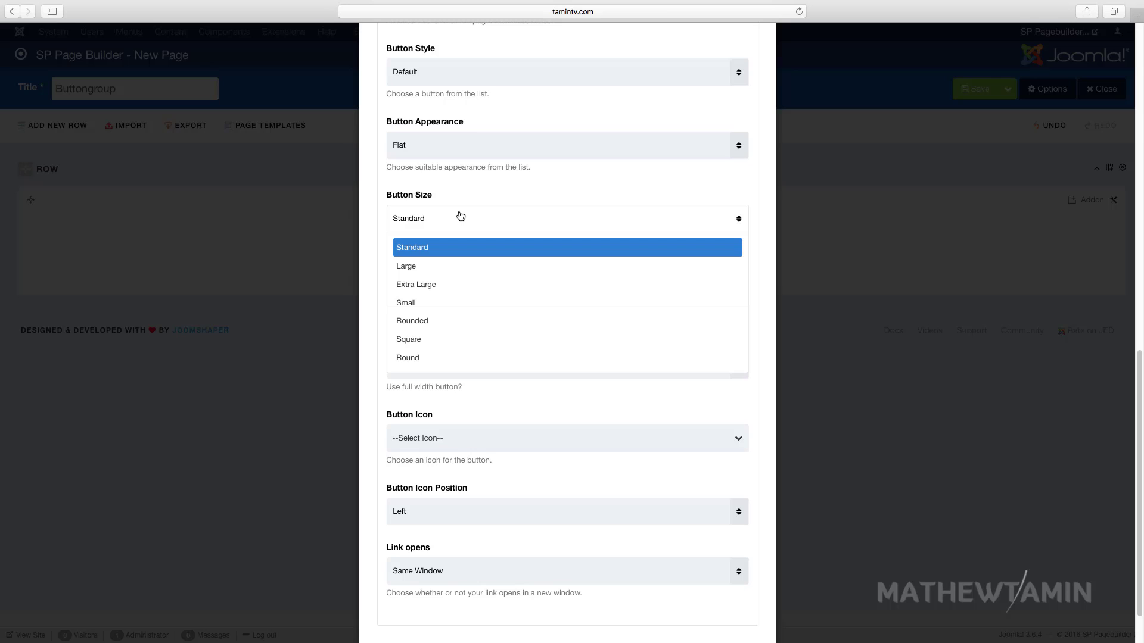
click(471, 224)
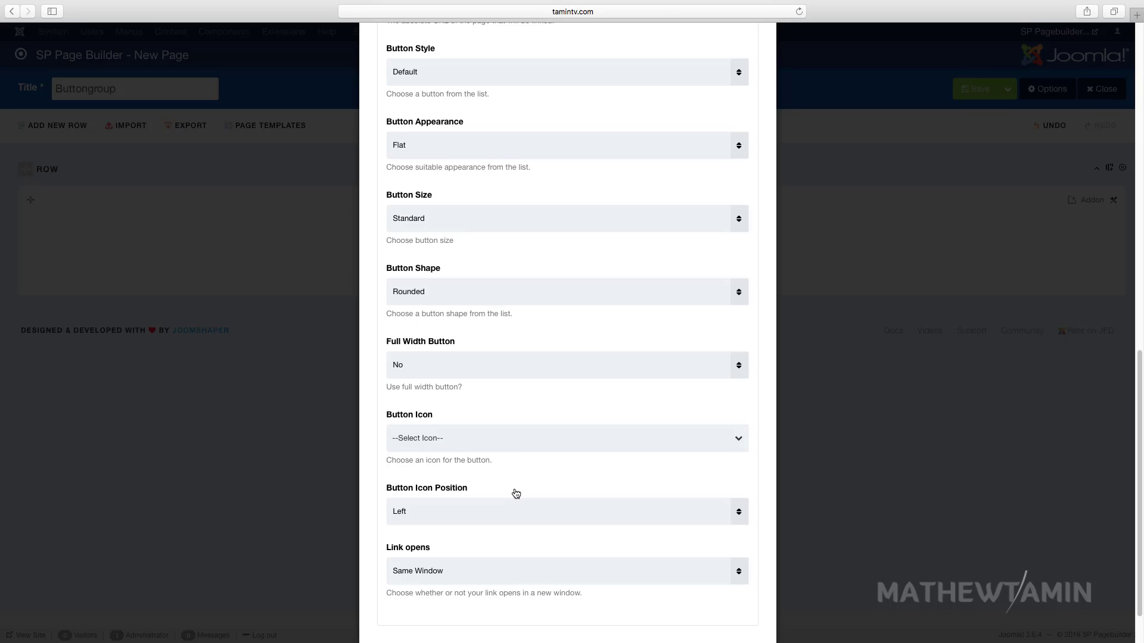
scroll(513, 492, down, 2)
click(471, 396)
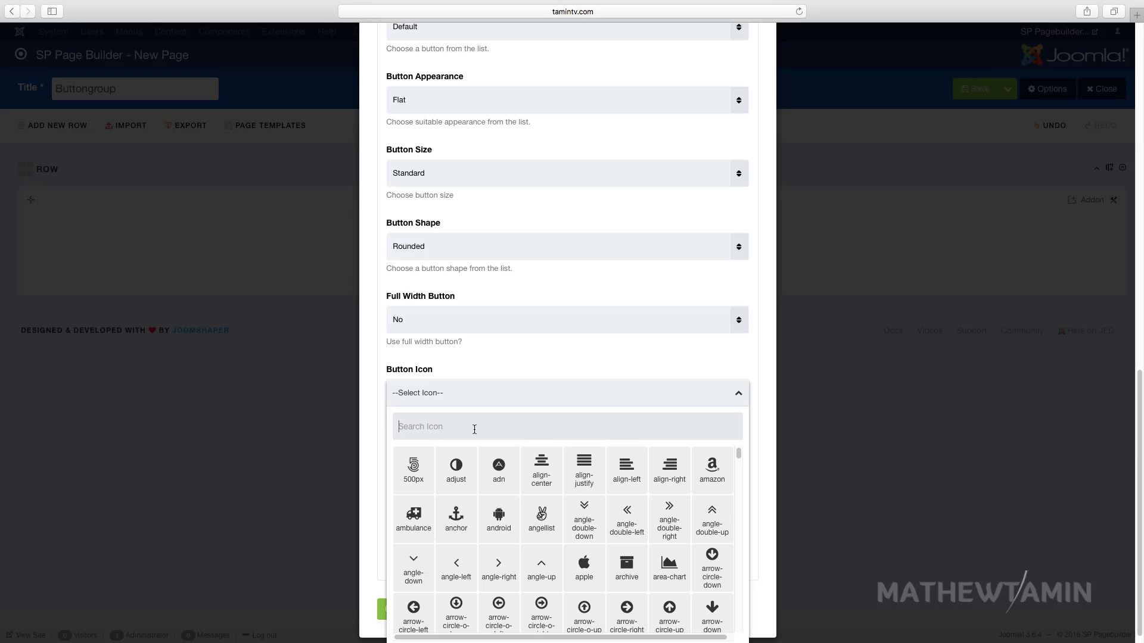
Give the Download button the fa-cloud-download icon, positioned on the Left.
text(dow)
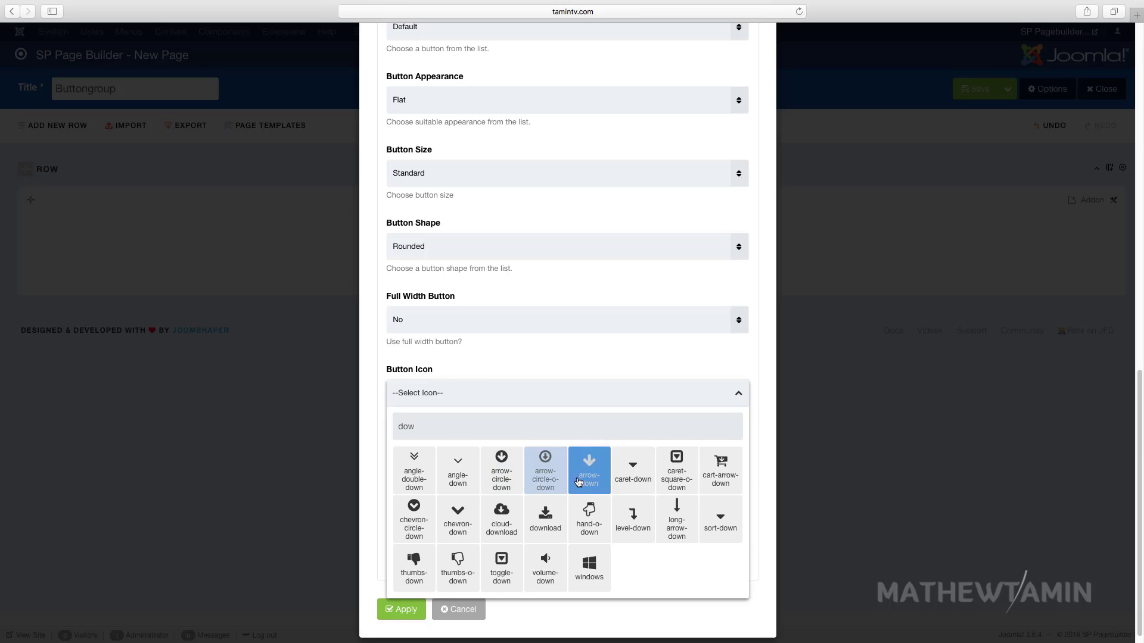
click(505, 520)
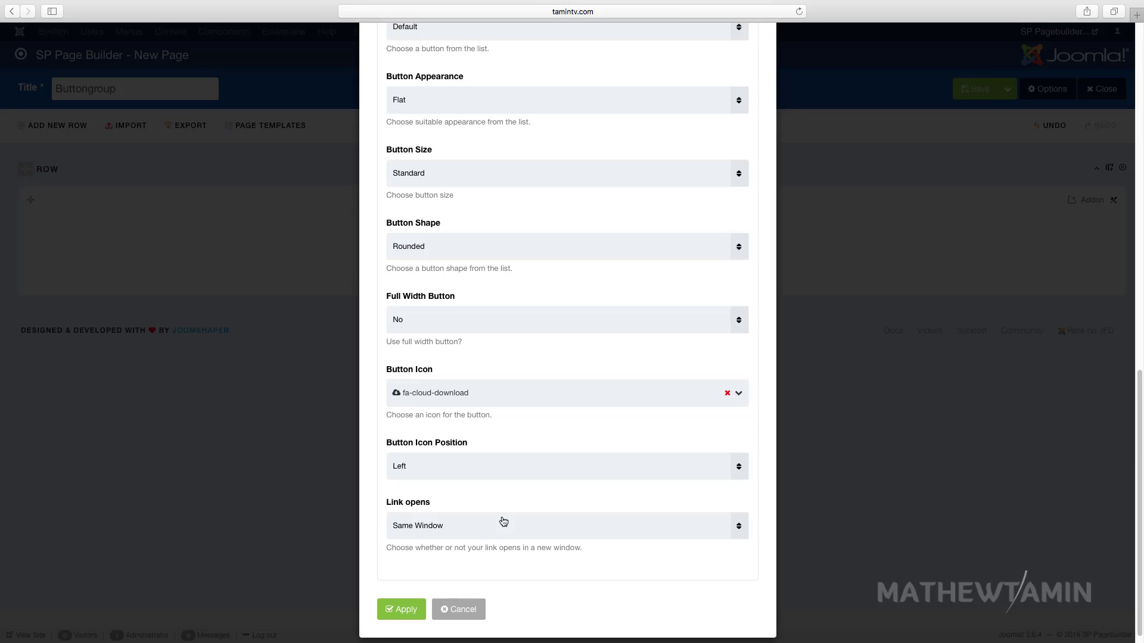
click(443, 471)
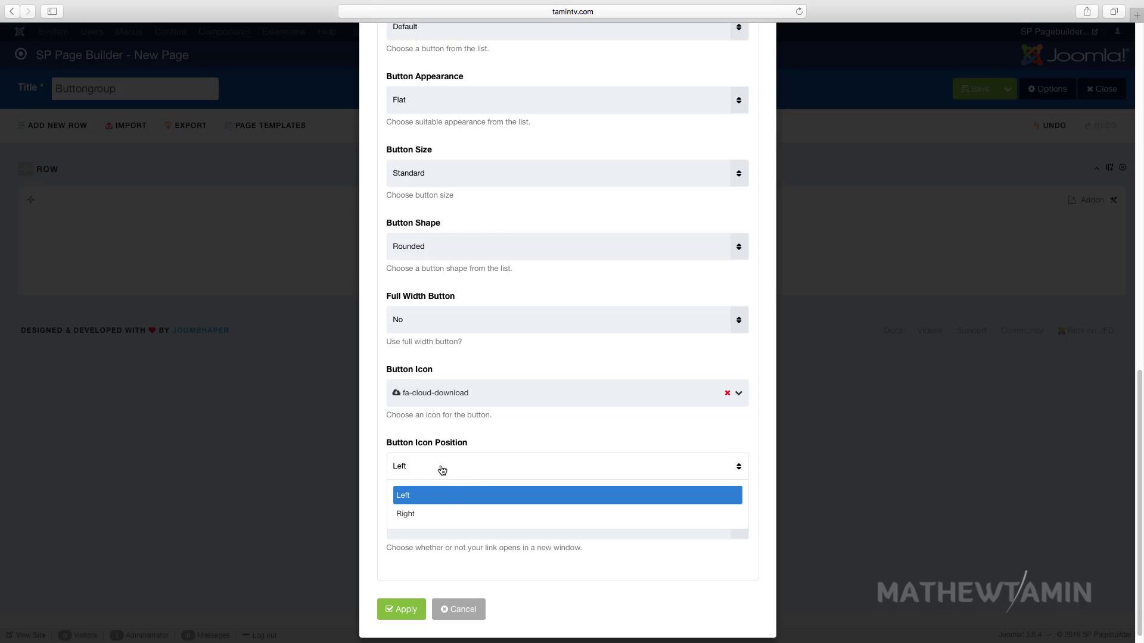
click(444, 495)
scroll(474, 444, up, 10)
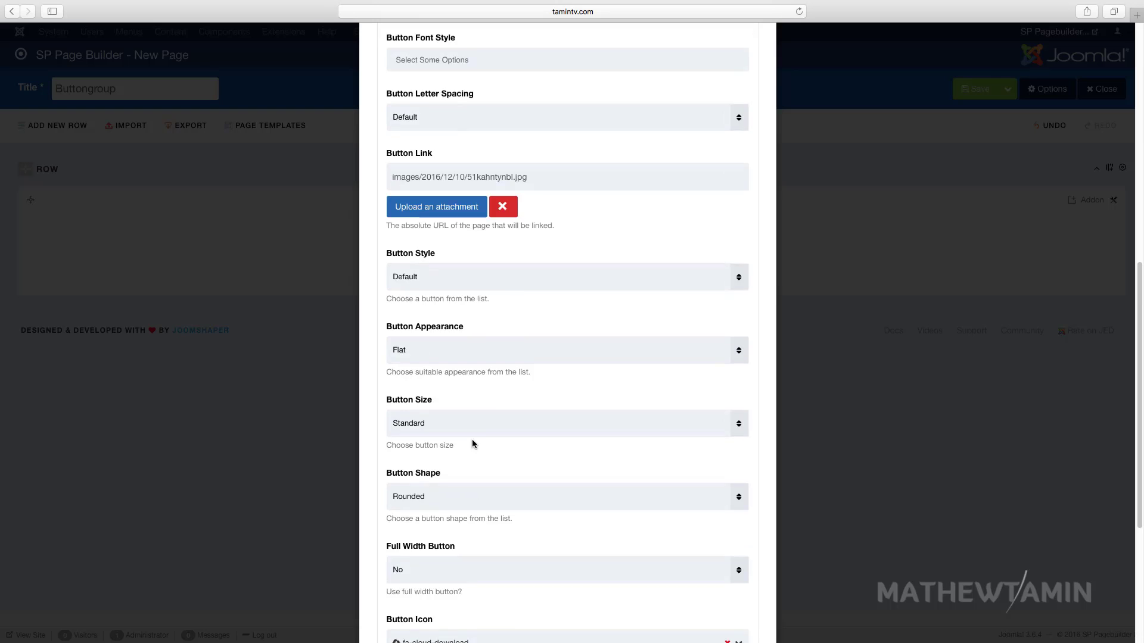
Duplicate the first button and rename the copy 'Sign Up'.
click(656, 174)
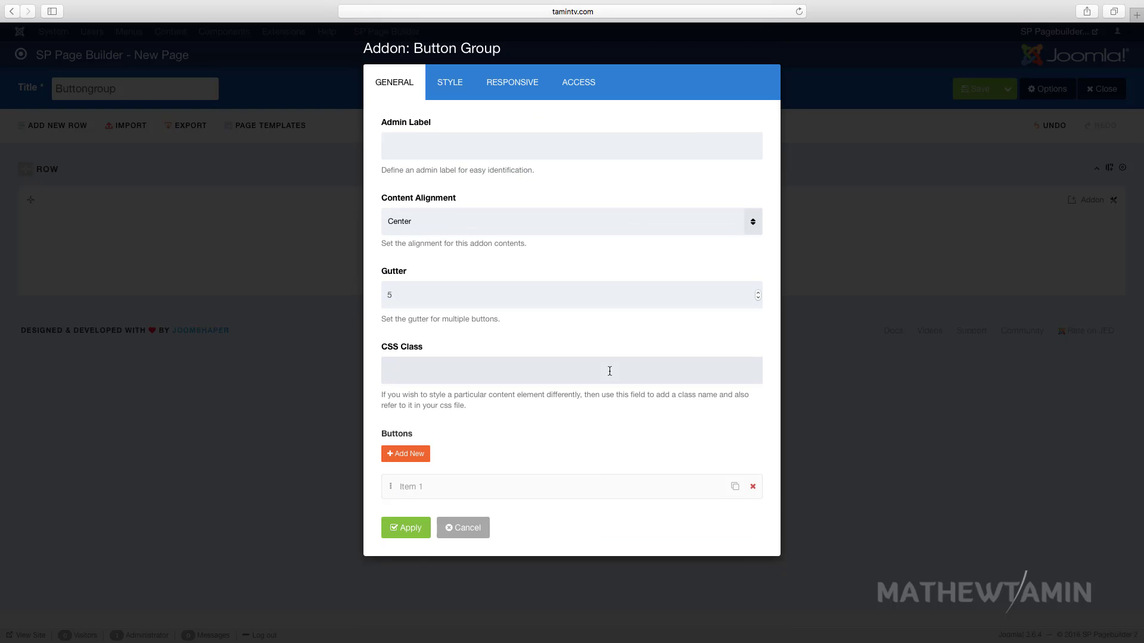
click(735, 487)
click(692, 515)
scroll(526, 516, down, 3)
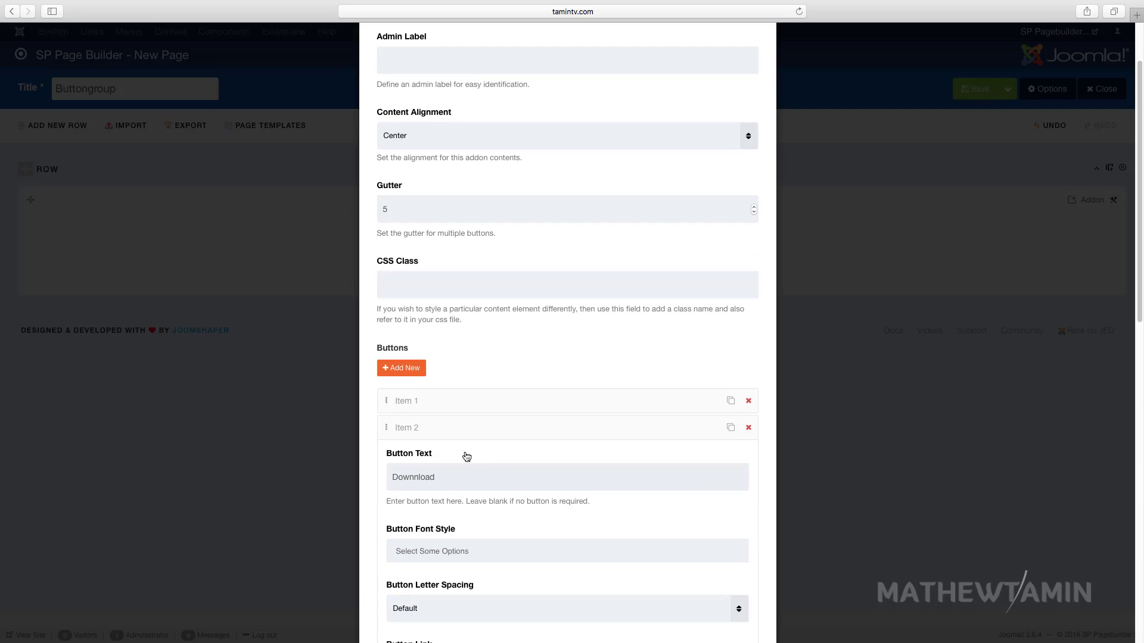
double_click(456, 474)
text(Sign Up)
Make Sign Up's text Bolder with 4px letter spacing and remove its copied image link.
scroll(458, 474, down, 4)
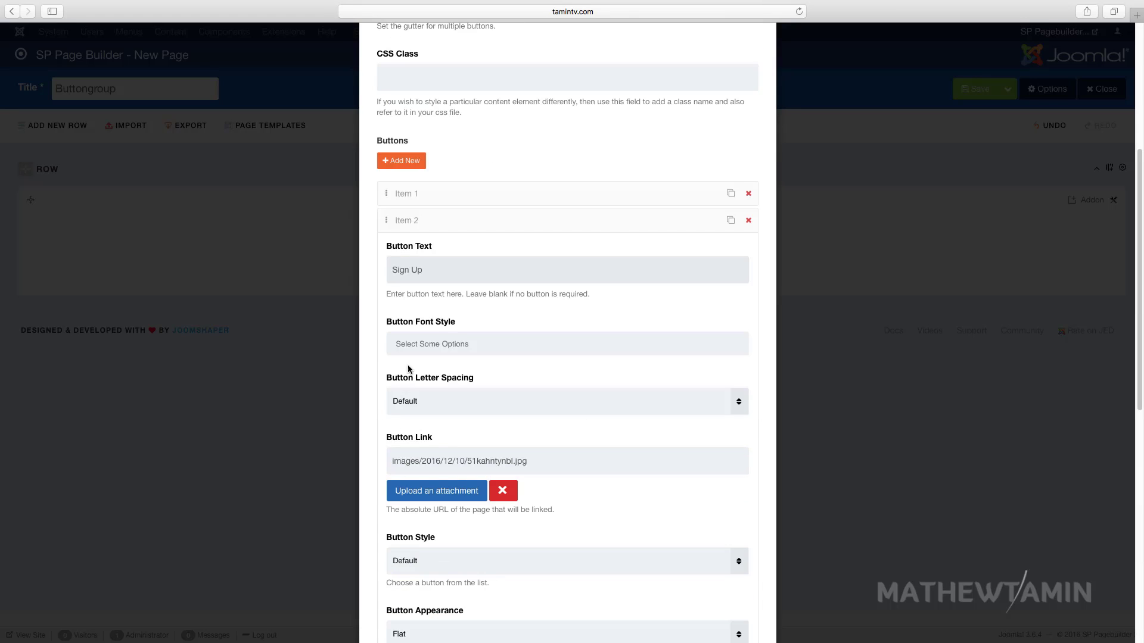
click(427, 348)
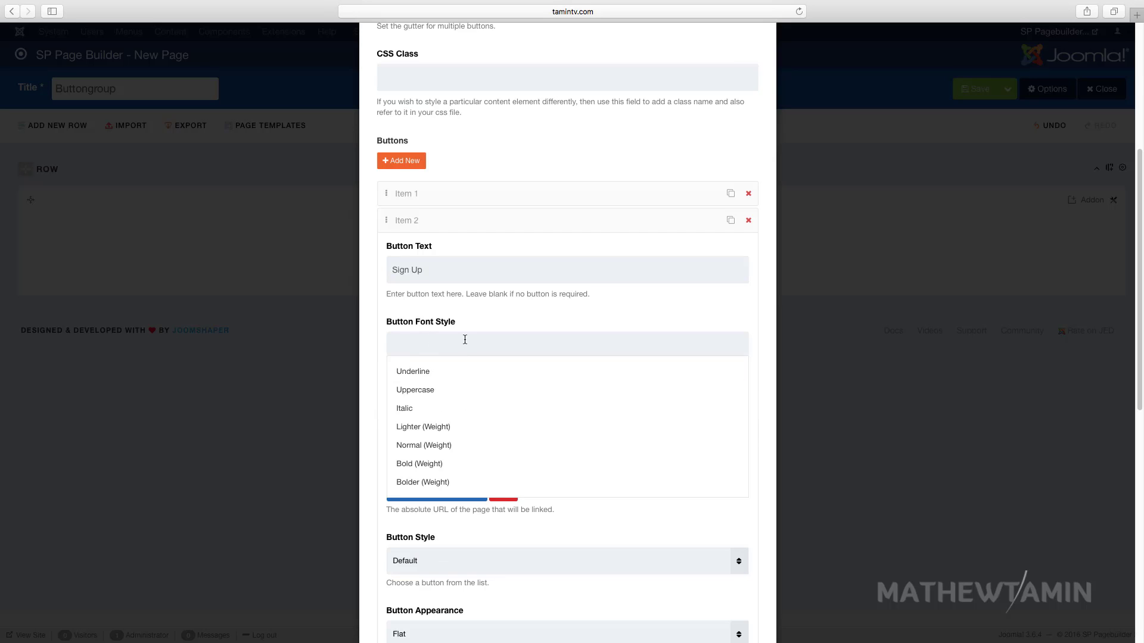
click(466, 483)
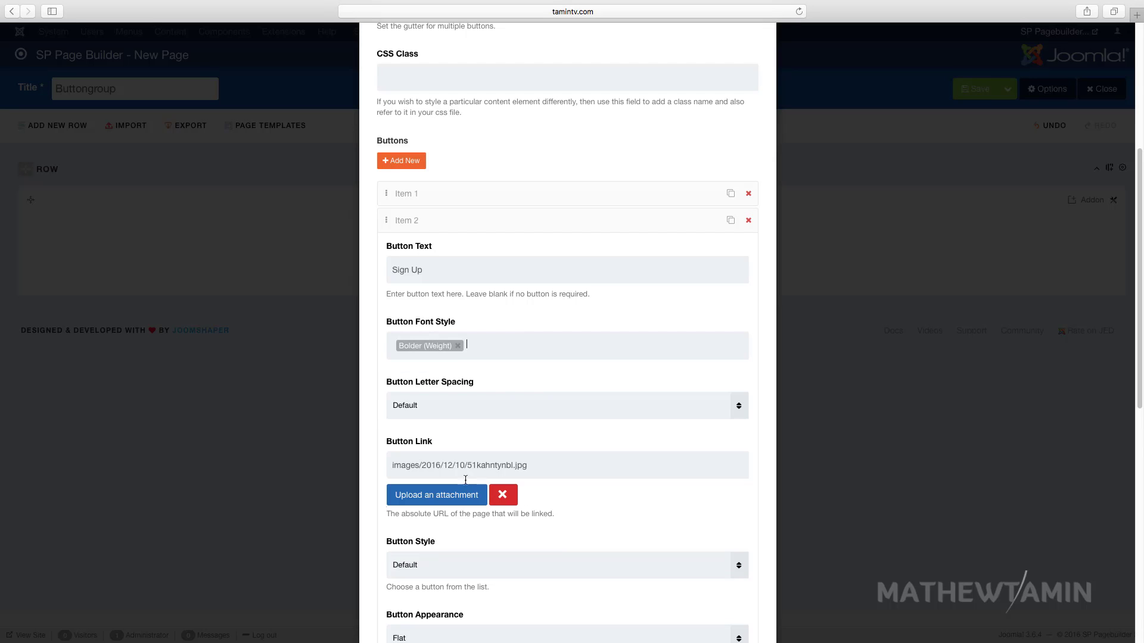
scroll(552, 485, down, 3)
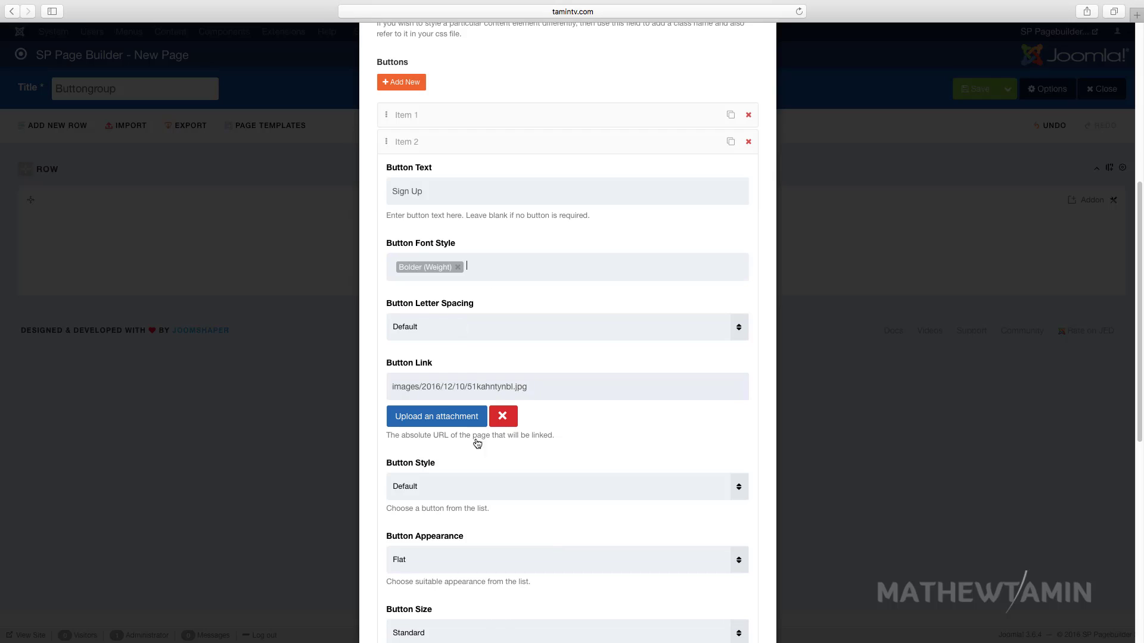
click(505, 416)
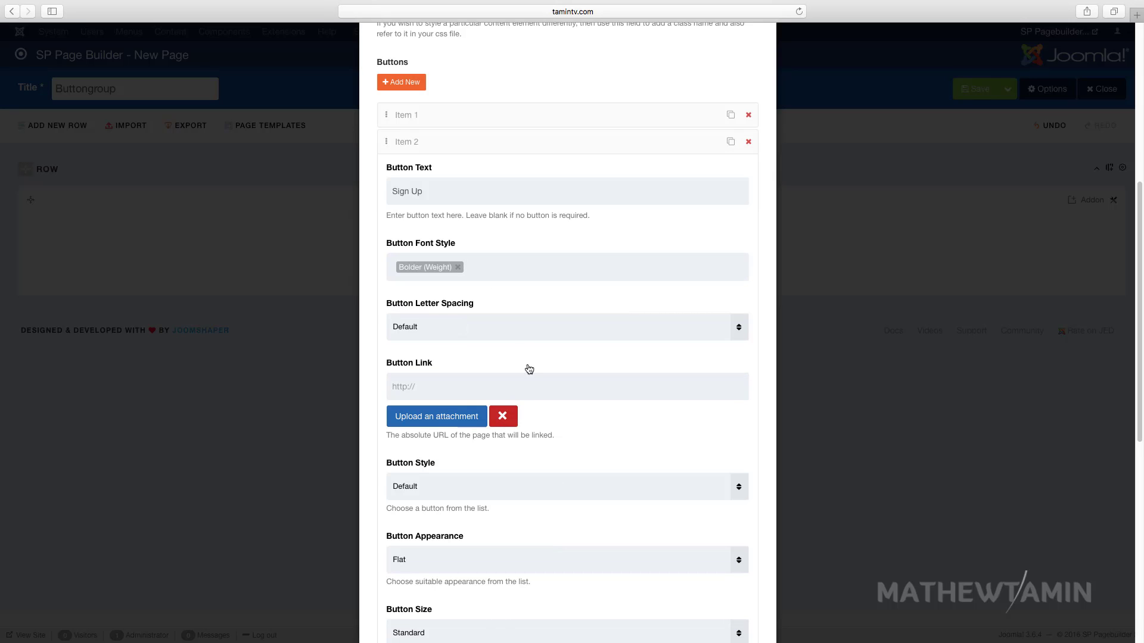
click(517, 329)
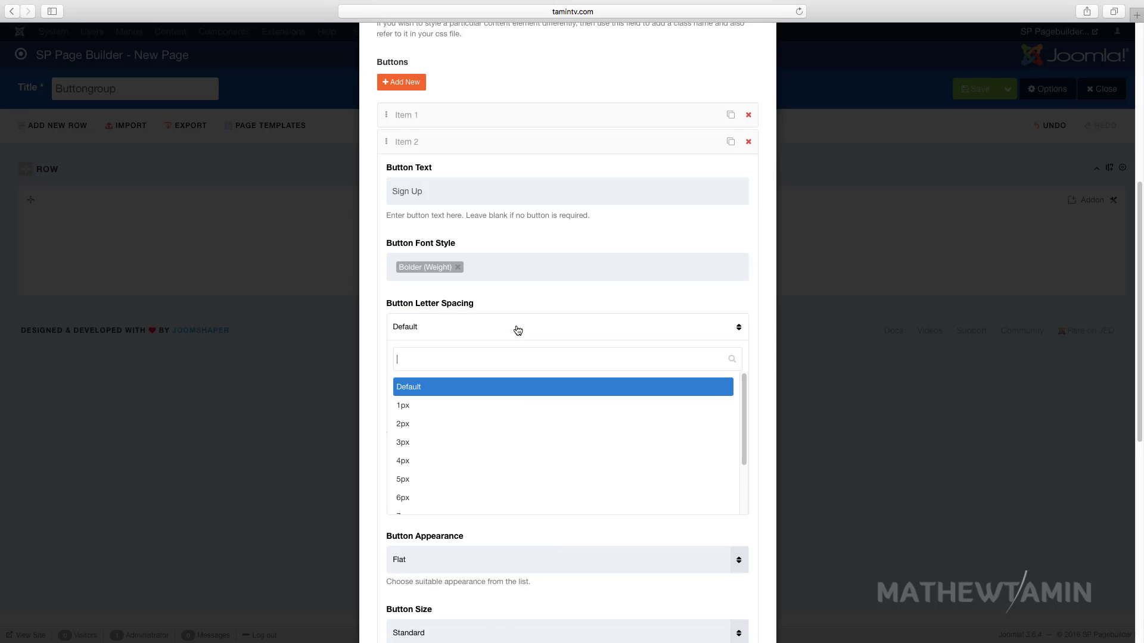
click(462, 461)
Make the Sign Up button Large, Outline and Round, with full width left off.
scroll(560, 490, down, 8)
scroll(417, 361, down, 2)
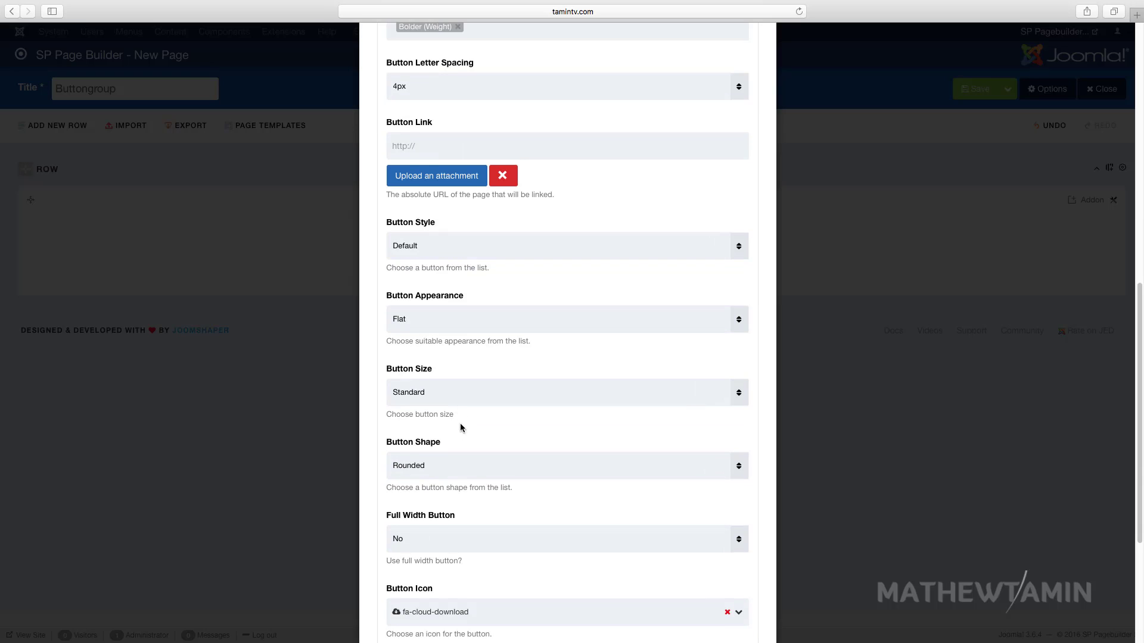
click(454, 387)
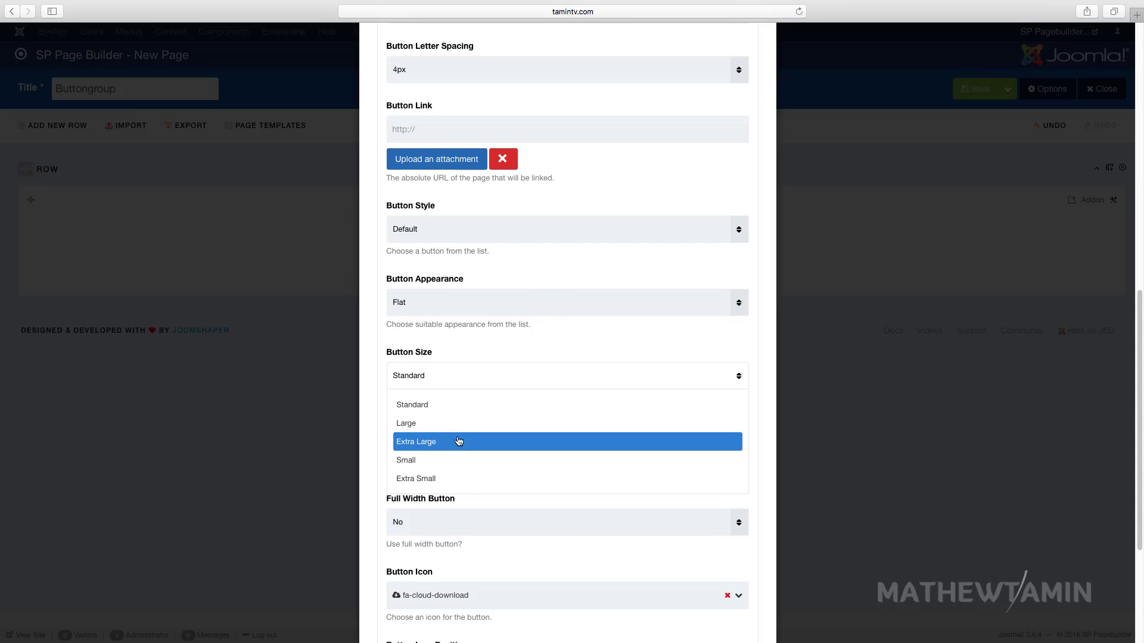
click(455, 424)
click(453, 302)
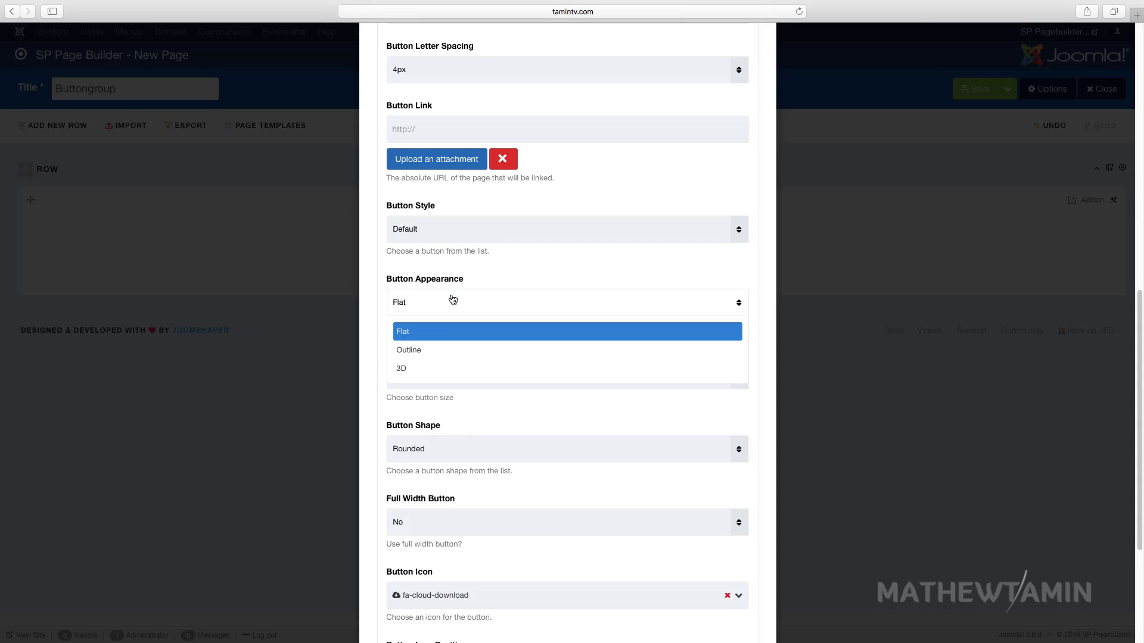
click(443, 350)
scroll(503, 435, down, 3)
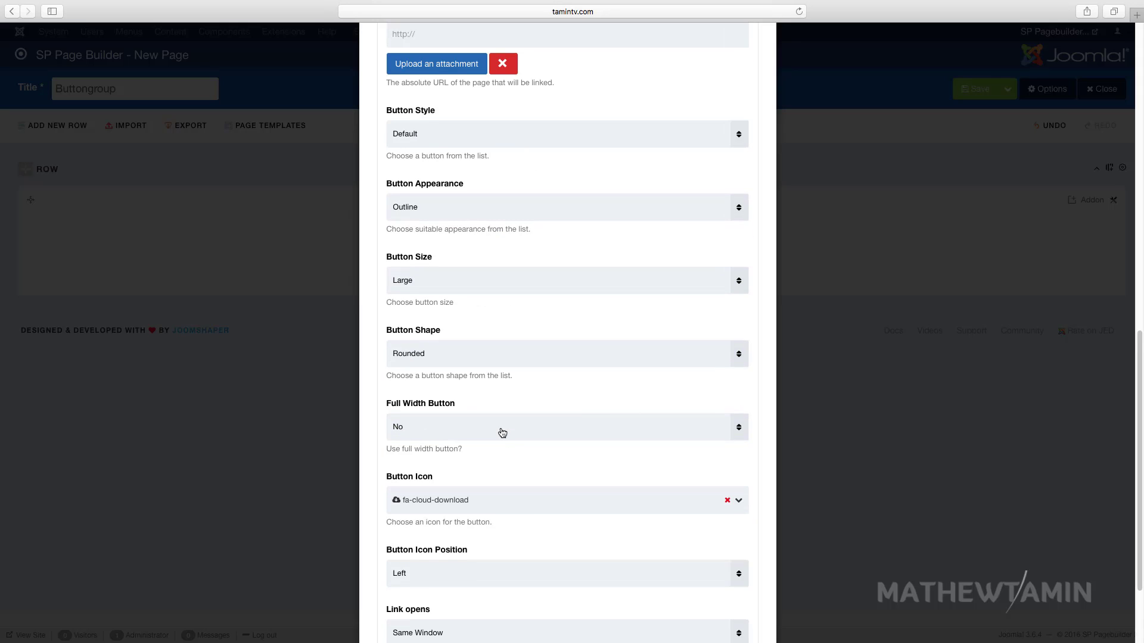
click(441, 393)
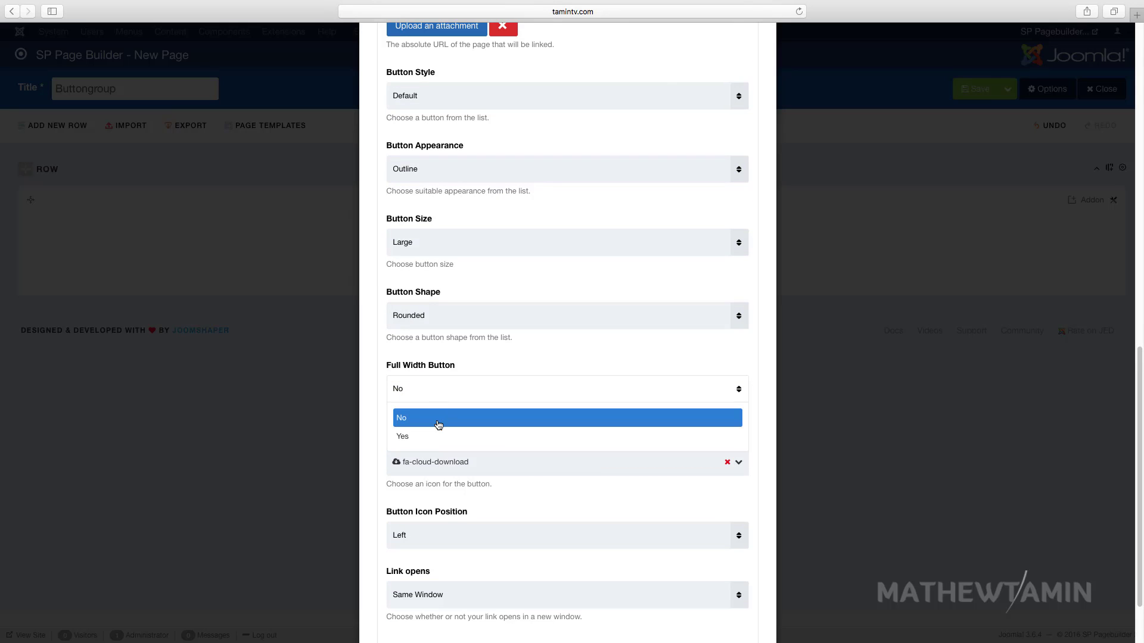
click(449, 335)
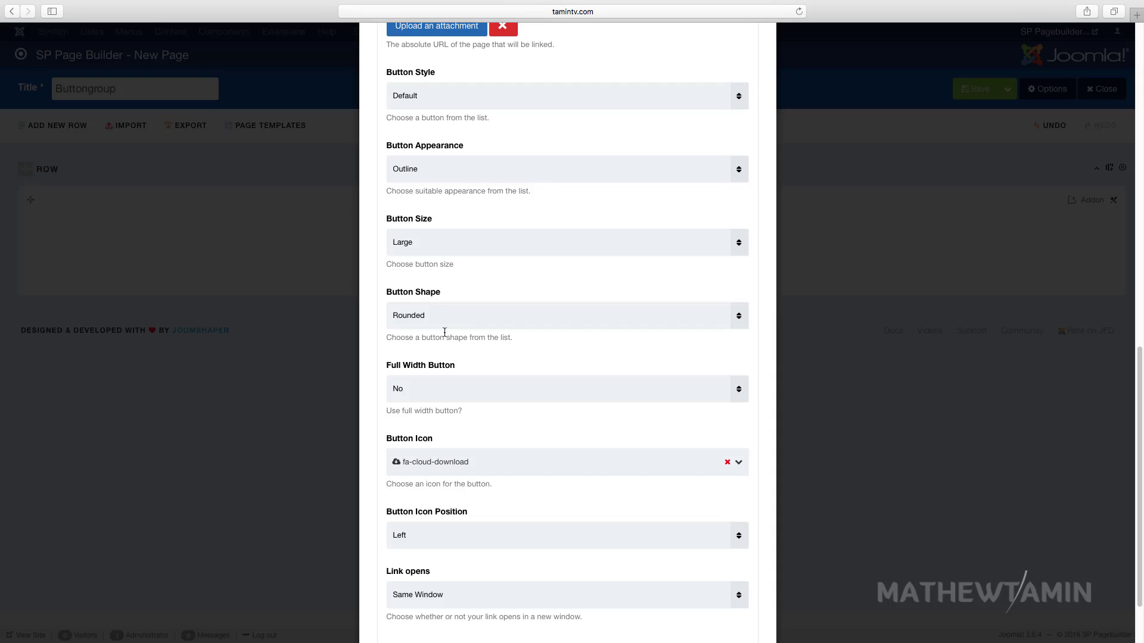
click(445, 319)
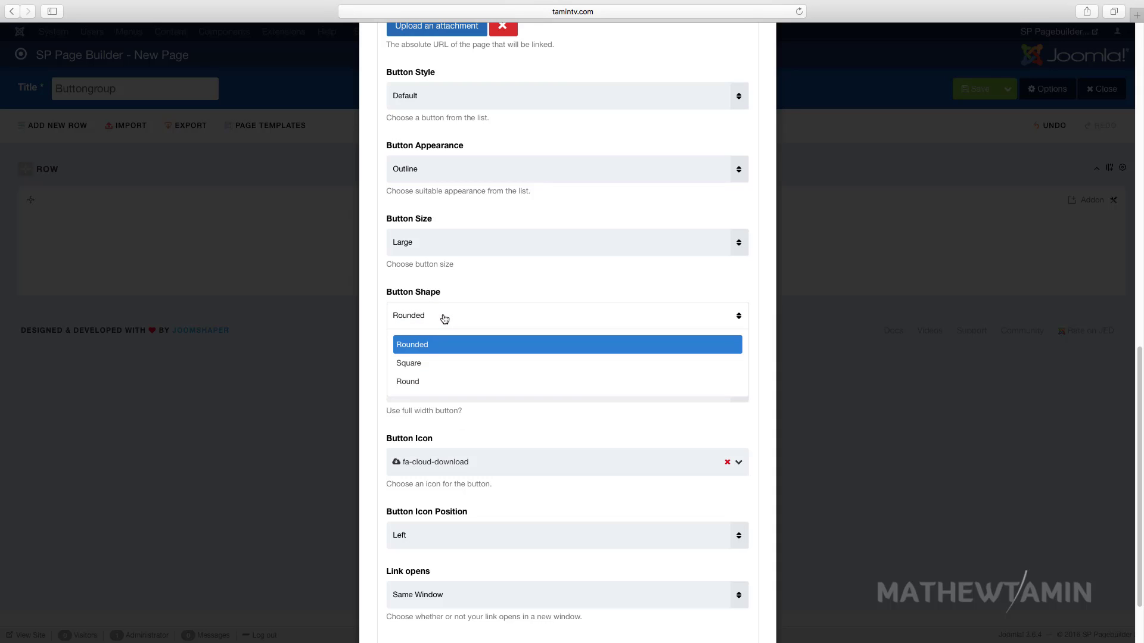
click(424, 387)
Replace Sign Up's cloud-download icon with fa-user and fold its settings away.
scroll(486, 423, down, 2)
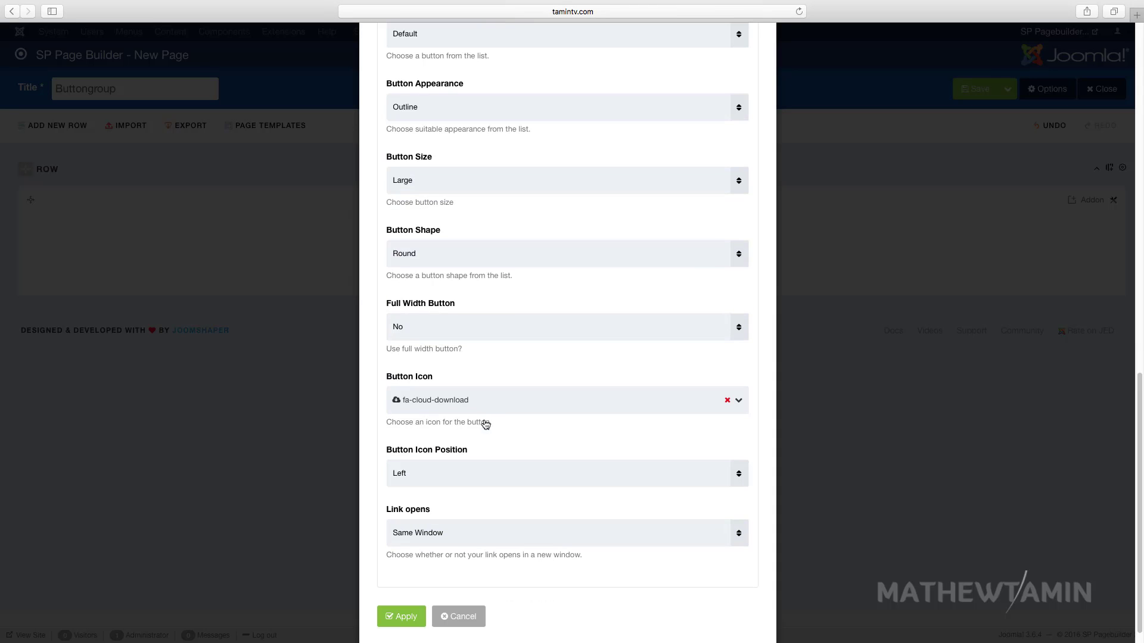
scroll(597, 422, up, 10)
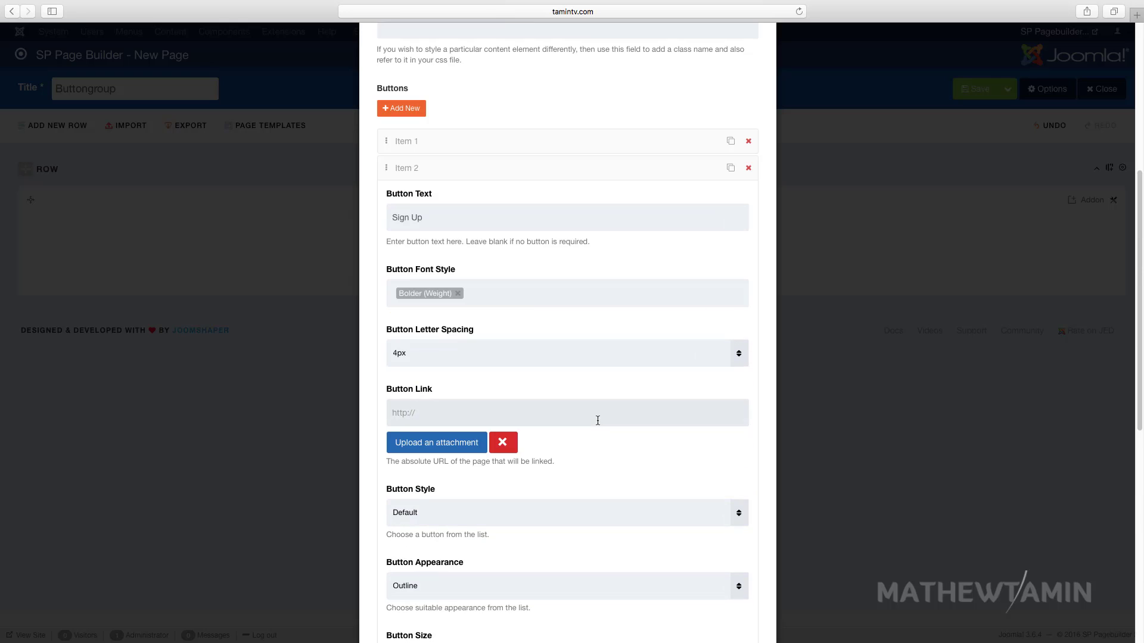
scroll(598, 422, down, 7)
scroll(598, 421, down, 3)
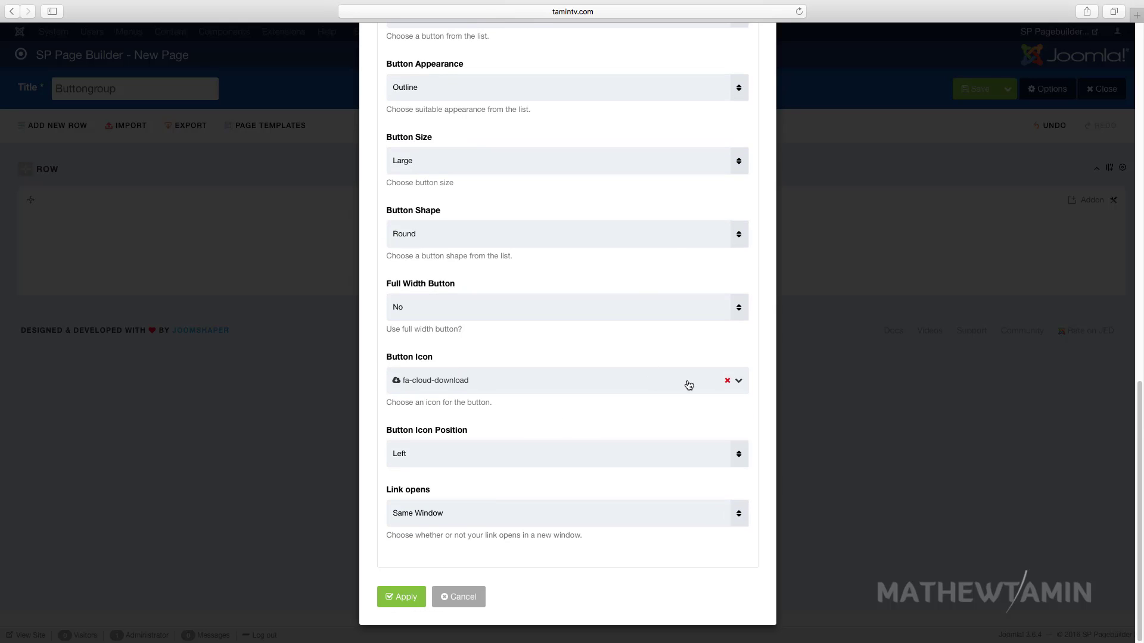
click(727, 383)
click(646, 386)
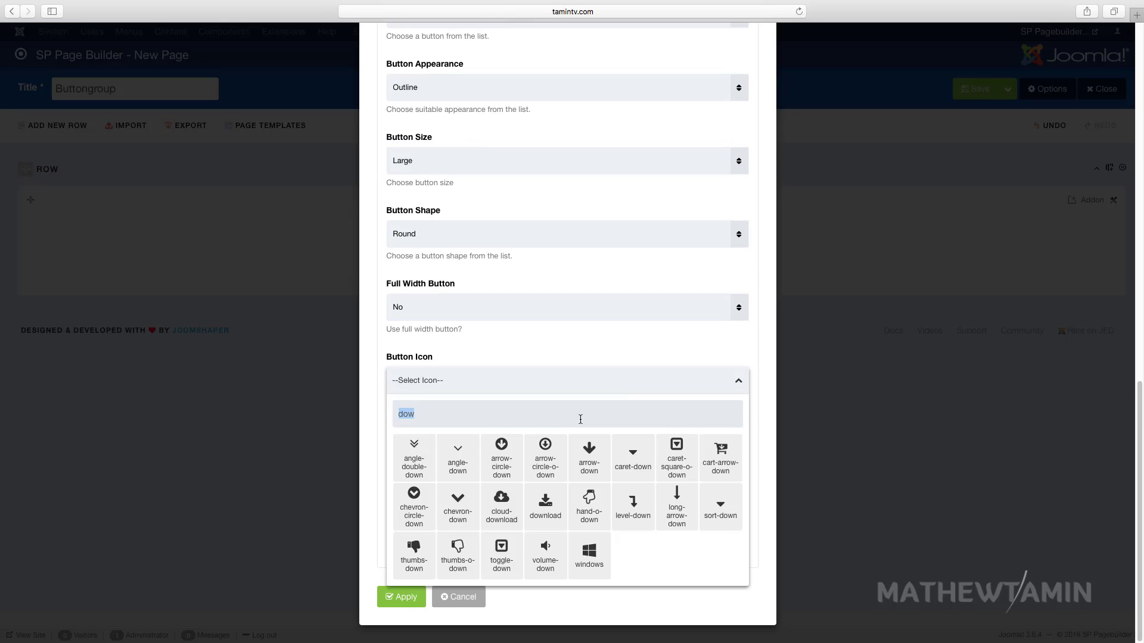
text(user)
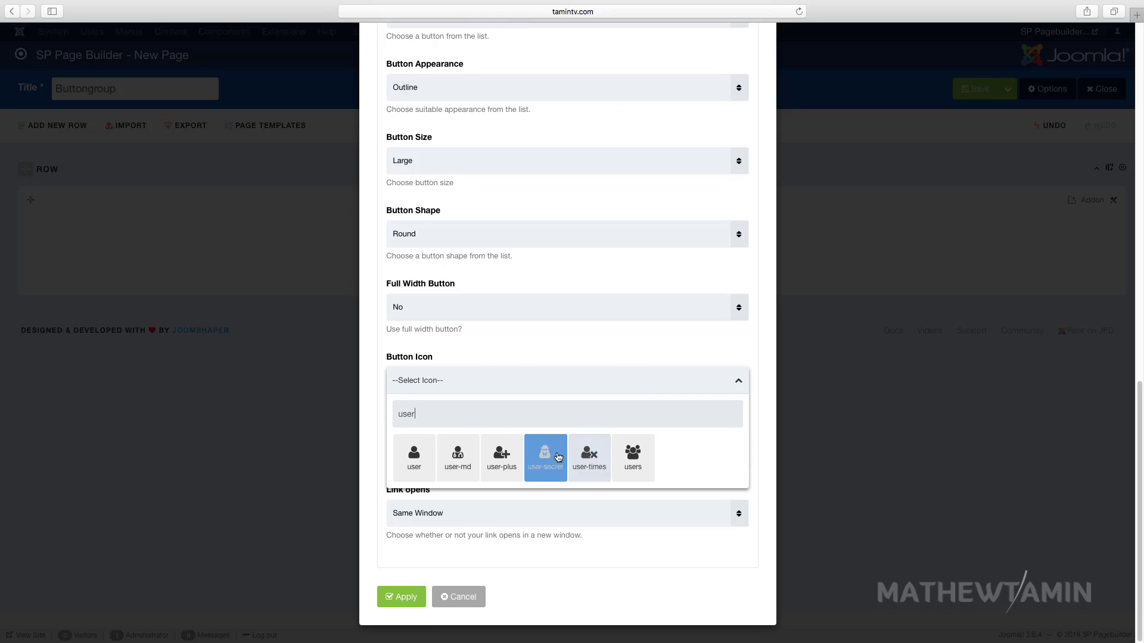
click(417, 467)
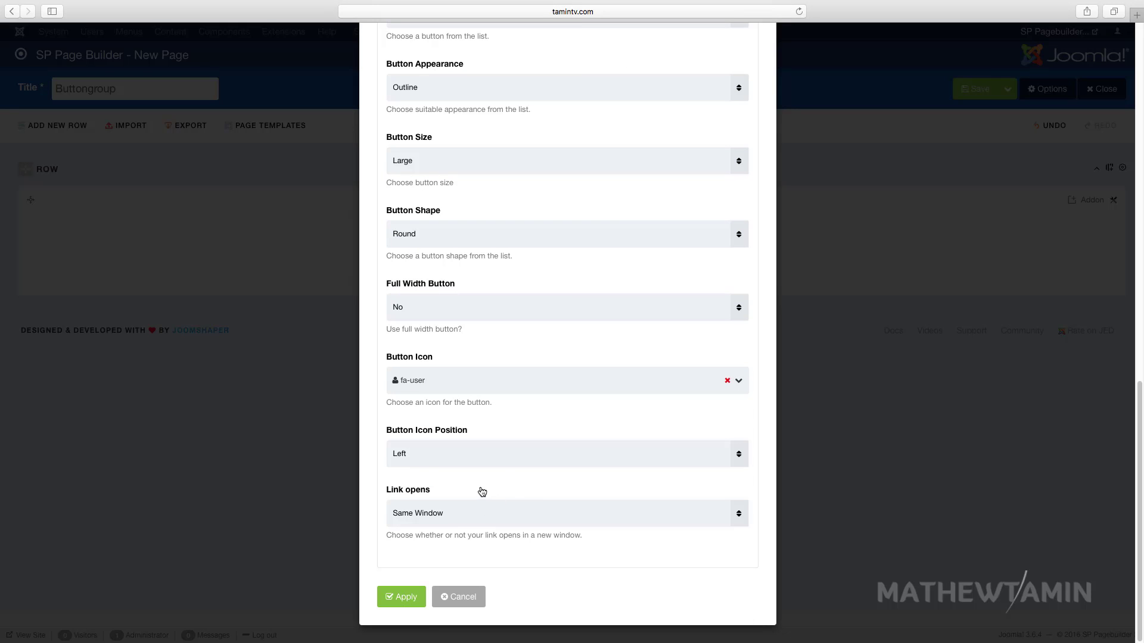
click(473, 517)
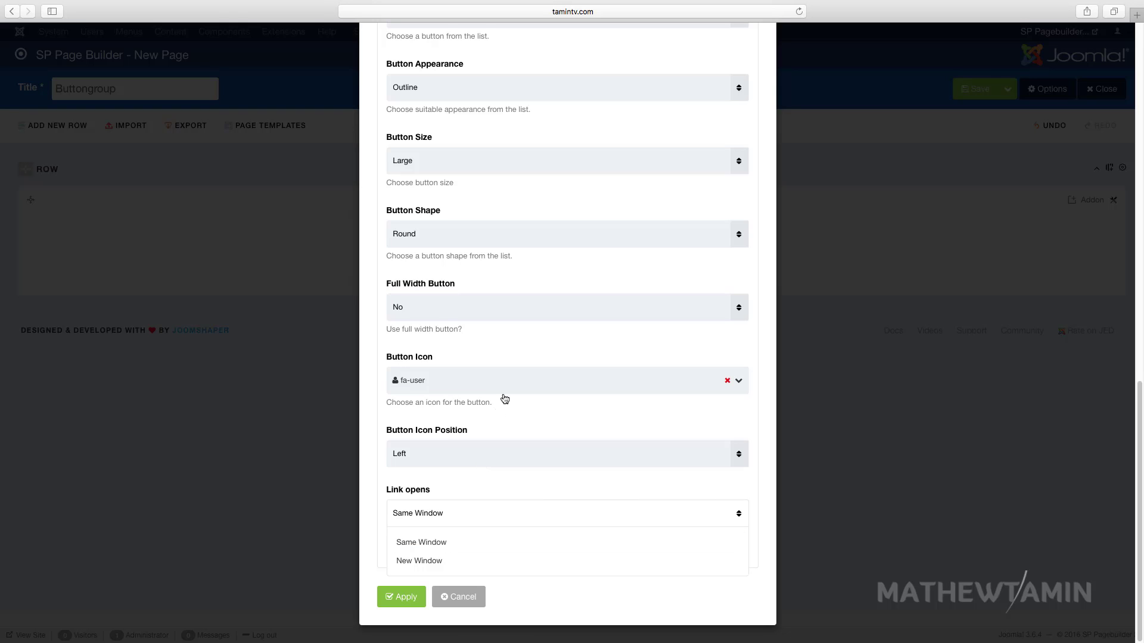
scroll(508, 401, up, 10)
click(701, 296)
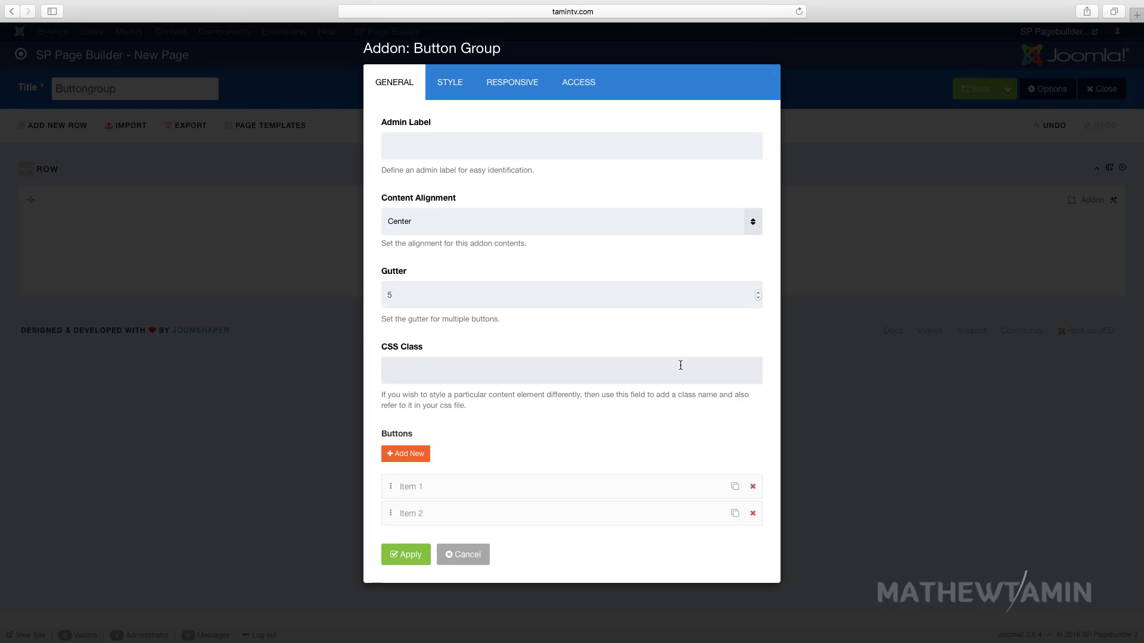
Duplicate the Sign Up button as a third item and rename it 'Click Here'.
click(735, 514)
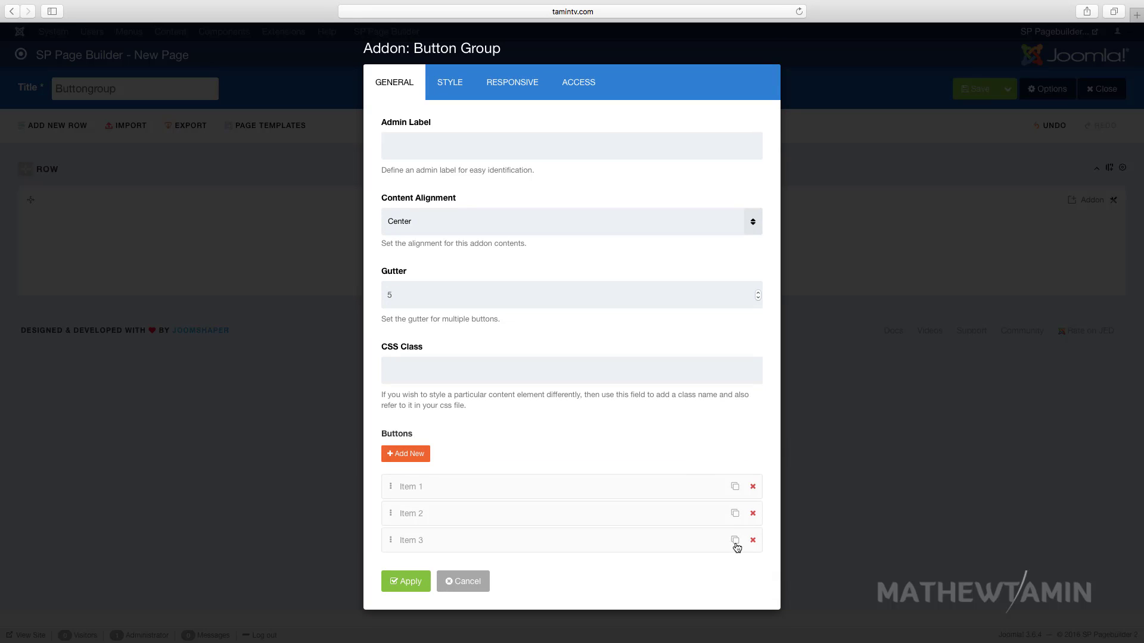
click(647, 542)
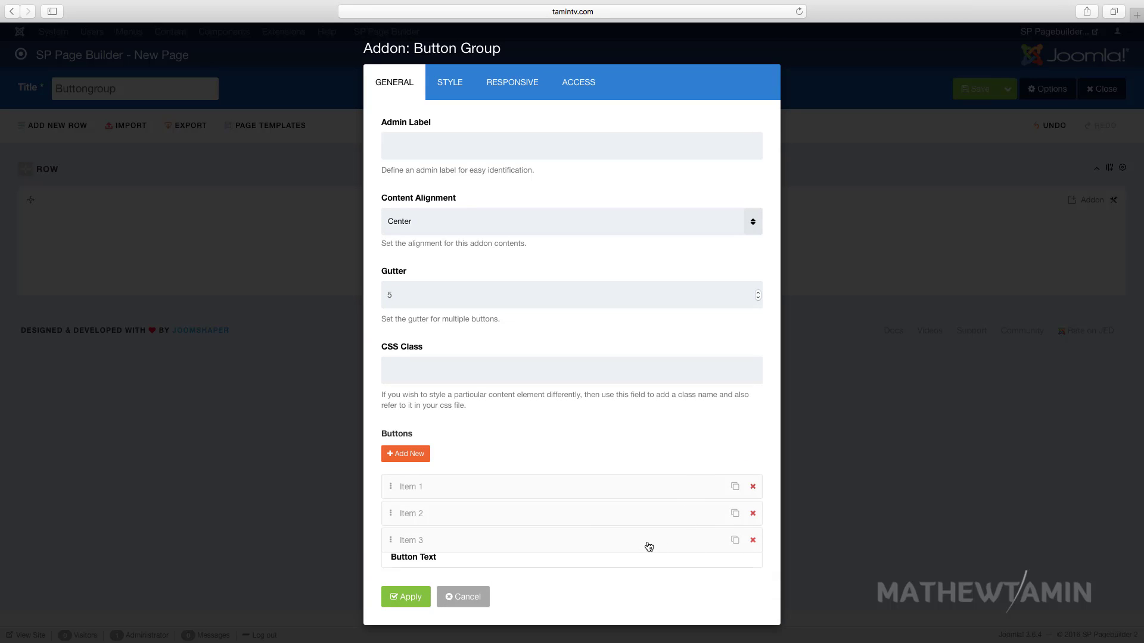
triple_click(435, 345)
text(Click Here)
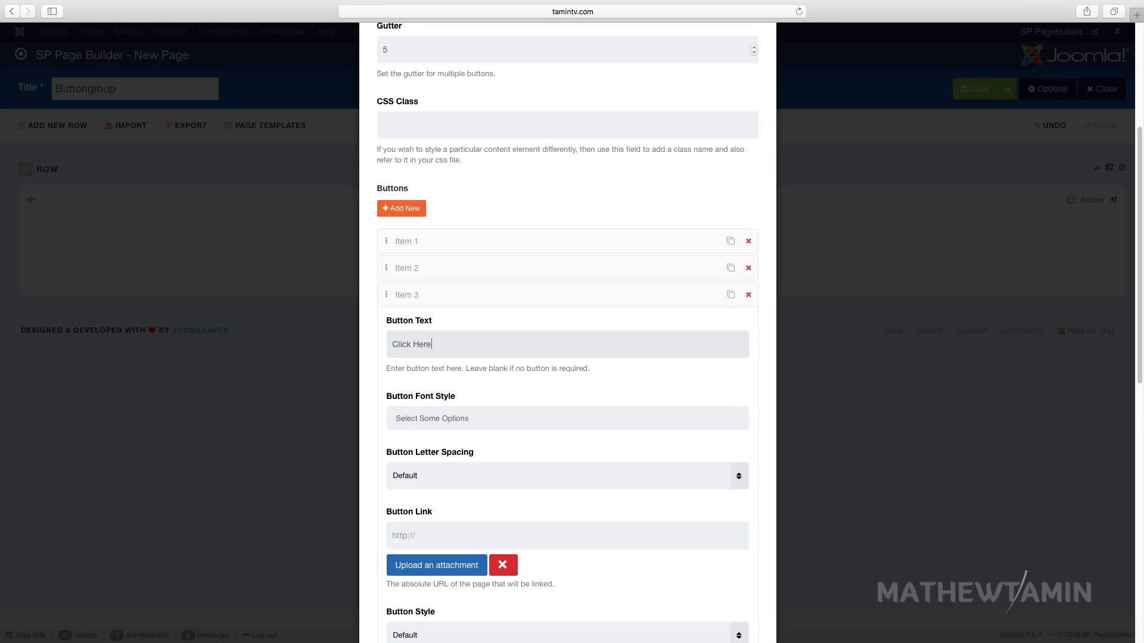
Set the Click Here button's font style to Normal (Weight).
scroll(461, 400, down, 3)
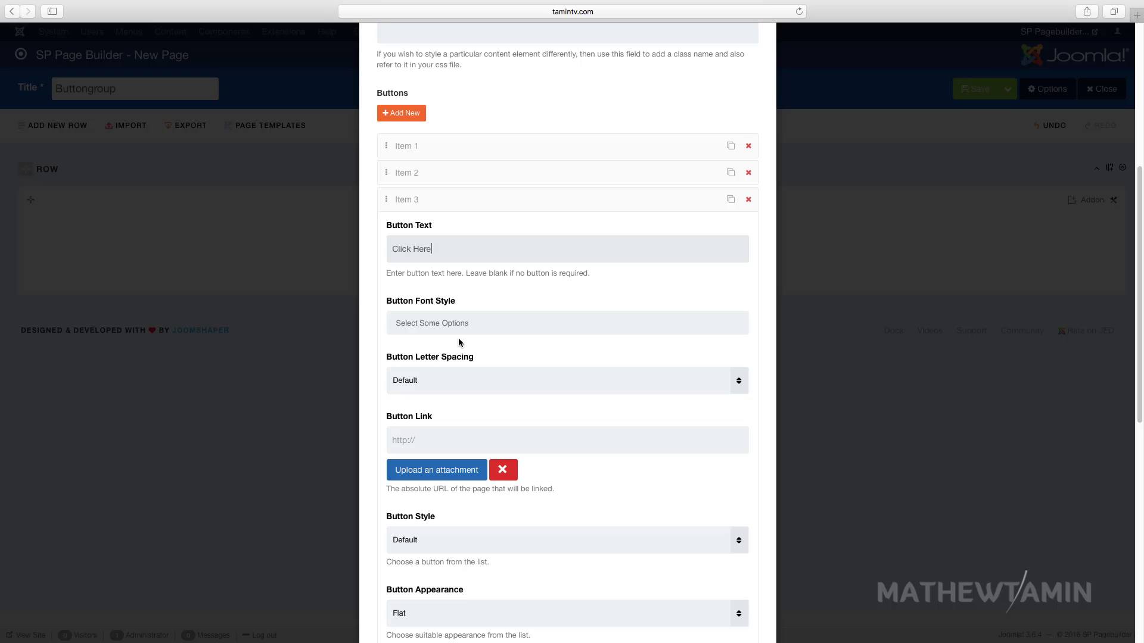
scroll(467, 322, down, 1)
click(468, 312)
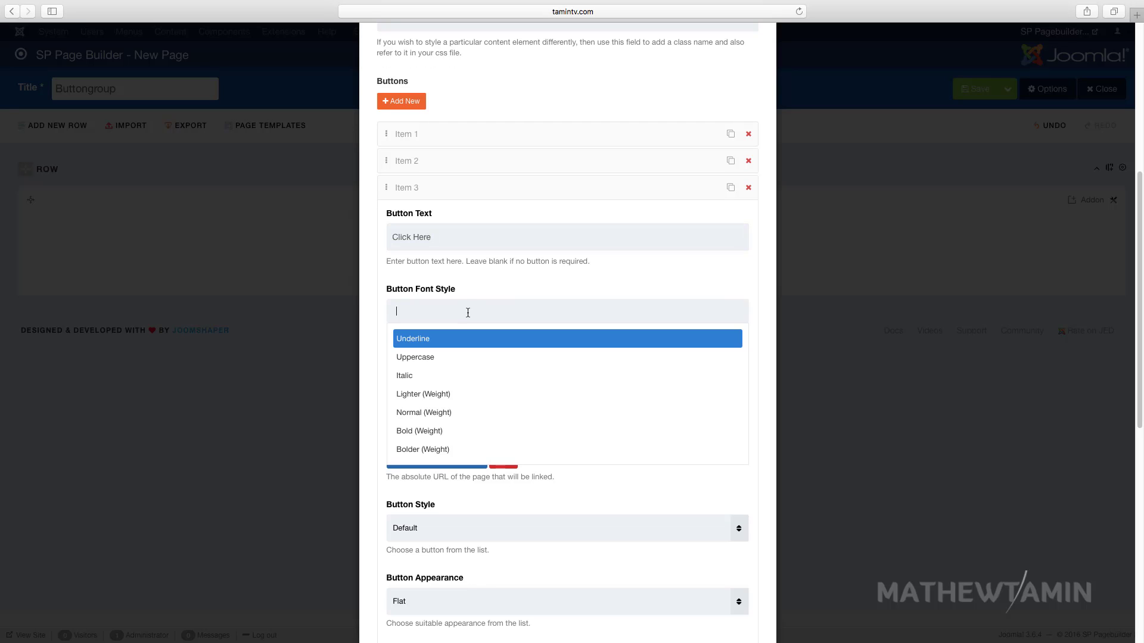
click(471, 413)
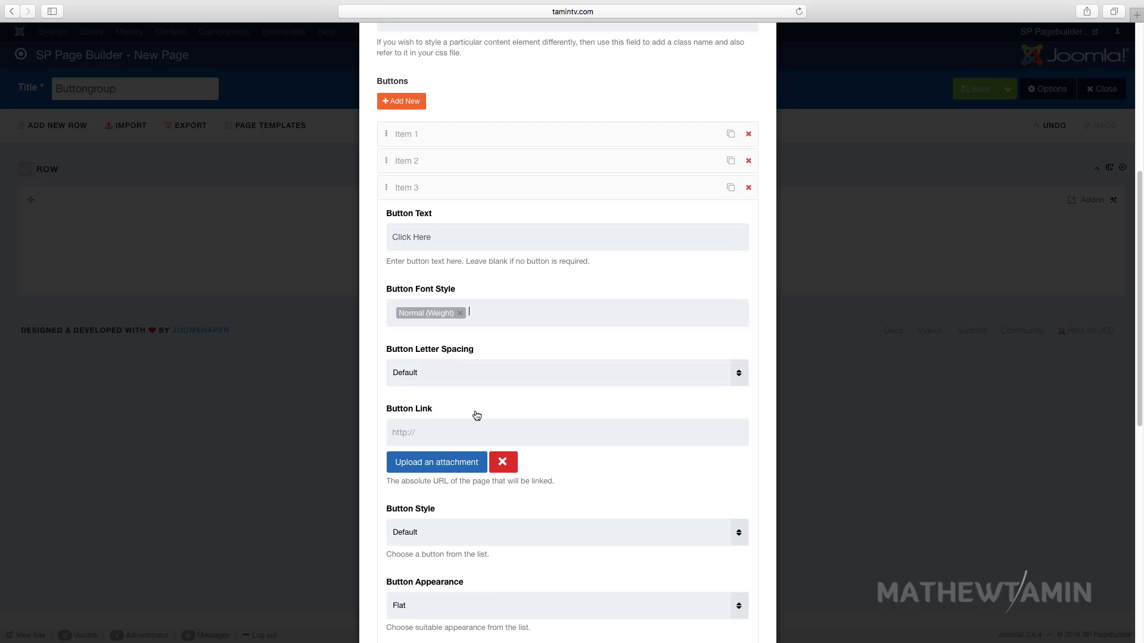
scroll(470, 399, down, 1)
click(468, 361)
click(468, 361)
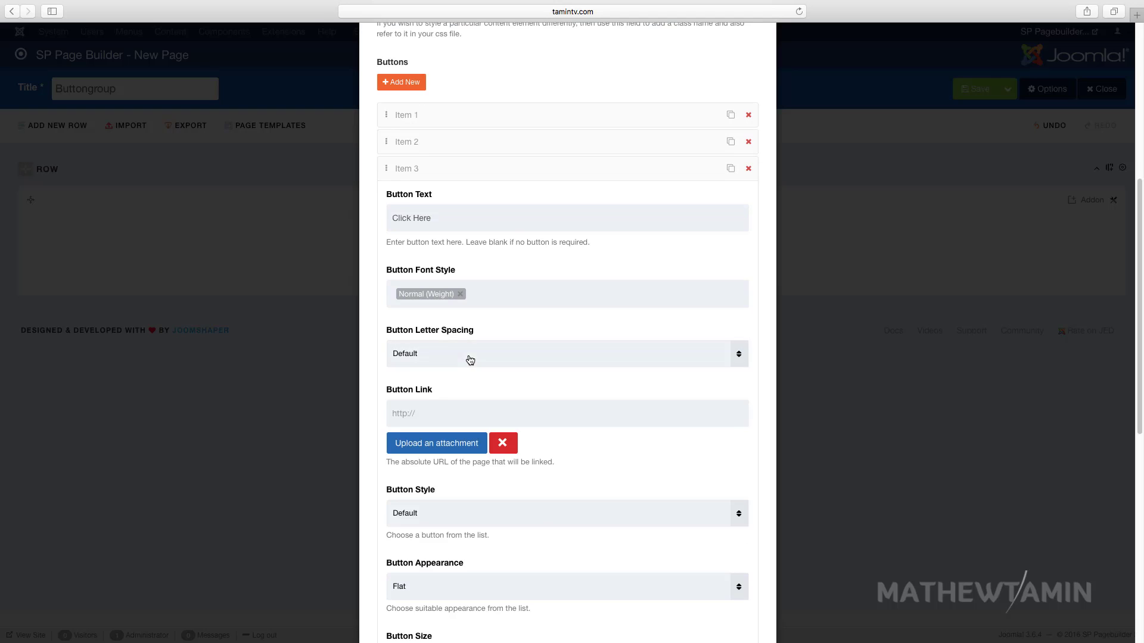
scroll(536, 484, down, 5)
Give the Click Here button the green Success style.
click(456, 296)
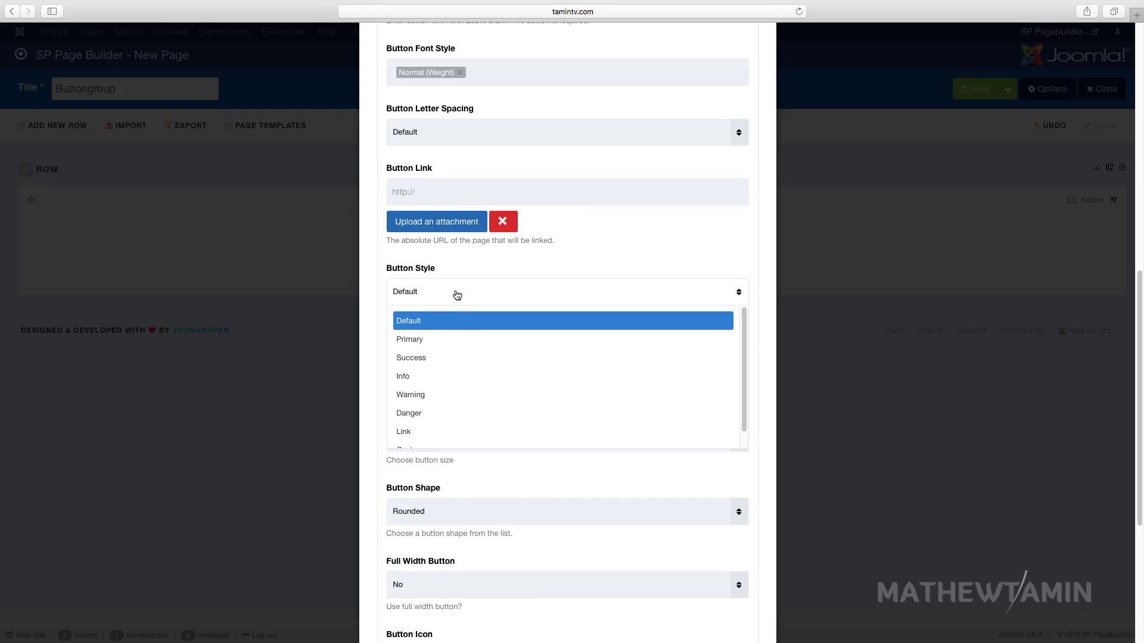
click(452, 358)
scroll(495, 360, up, 3)
scroll(467, 352, down, 7)
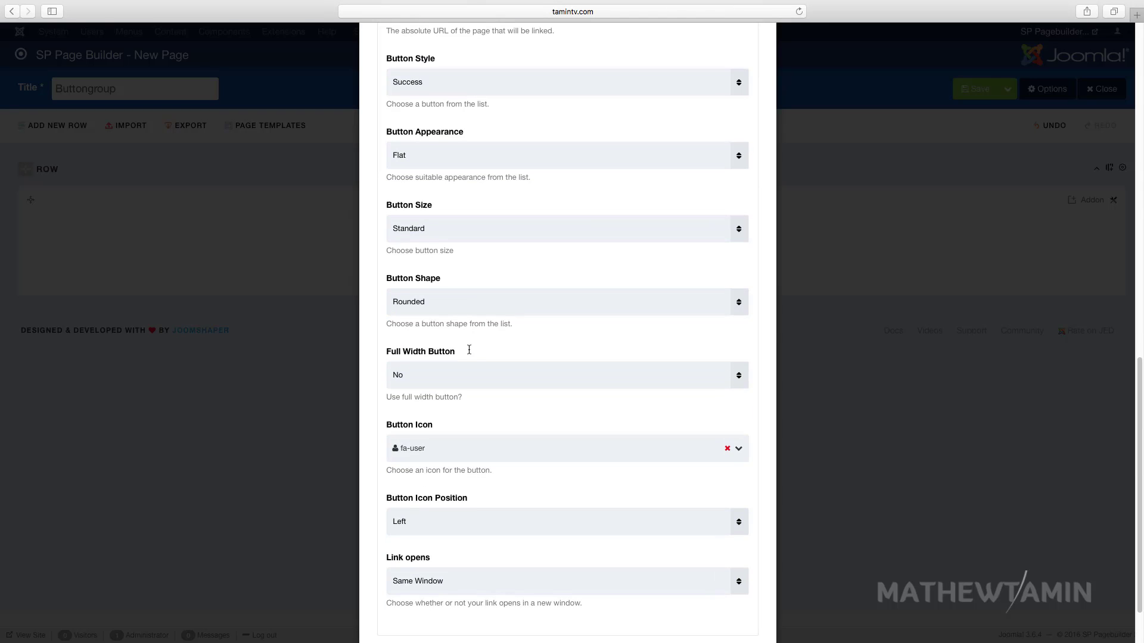
scroll(514, 406, up, 6)
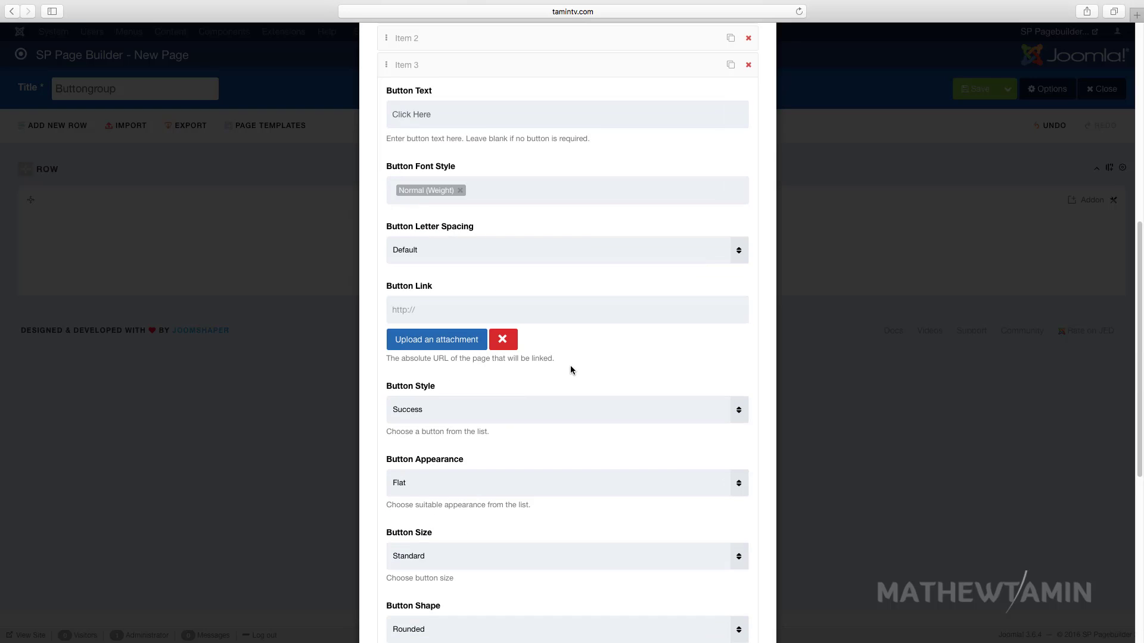
scroll(571, 368, up, 2)
click(473, 140)
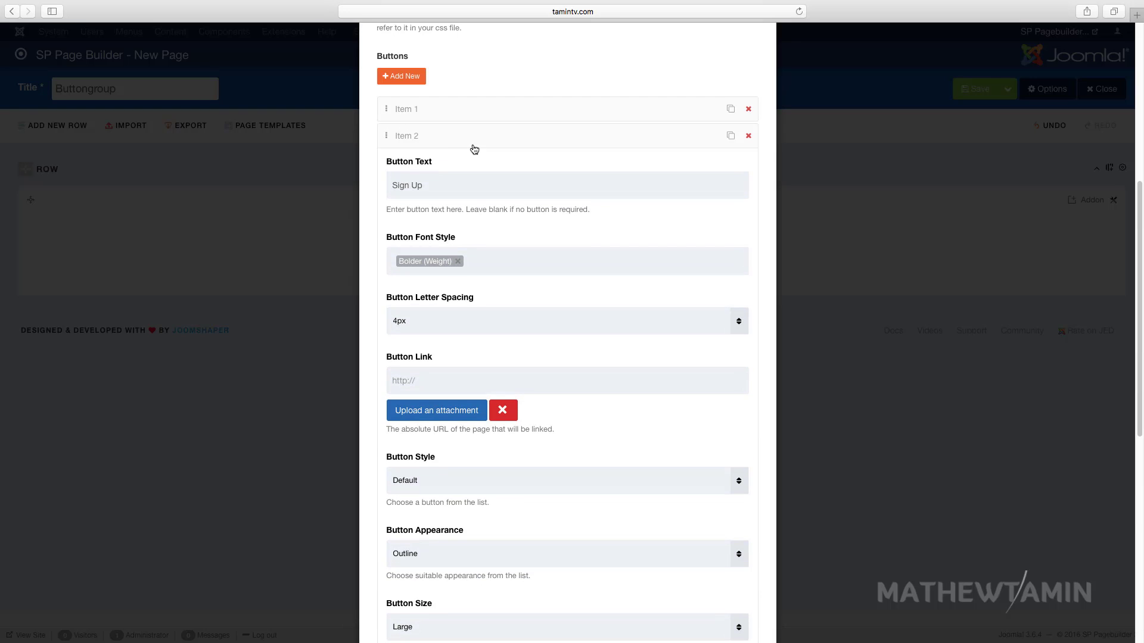
Switch the Sign Up button to the Warning style, keep it Large, and collapse its settings.
scroll(536, 265, down, 5)
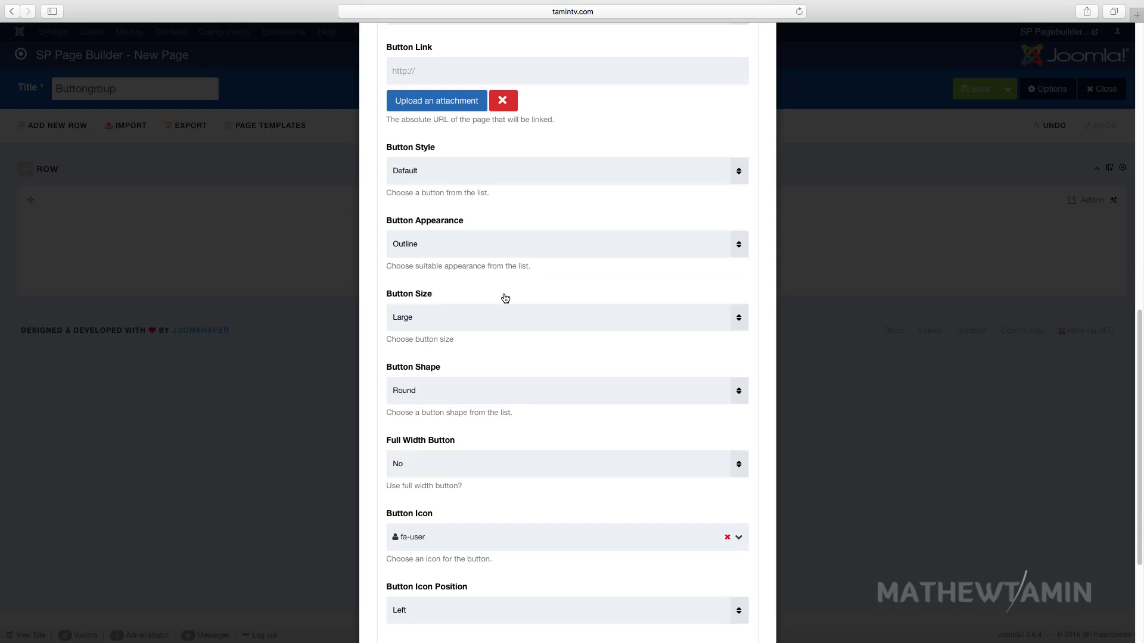
click(464, 326)
click(465, 325)
scroll(489, 334, down, 2)
scroll(472, 376, down, 1)
scroll(473, 410, up, 4)
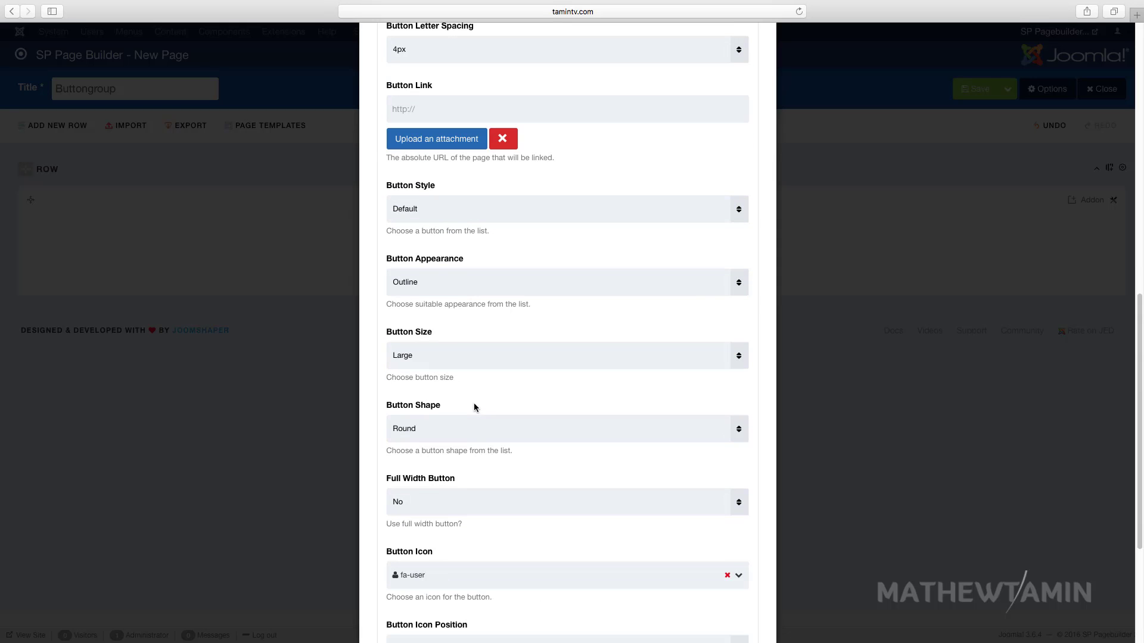
click(470, 215)
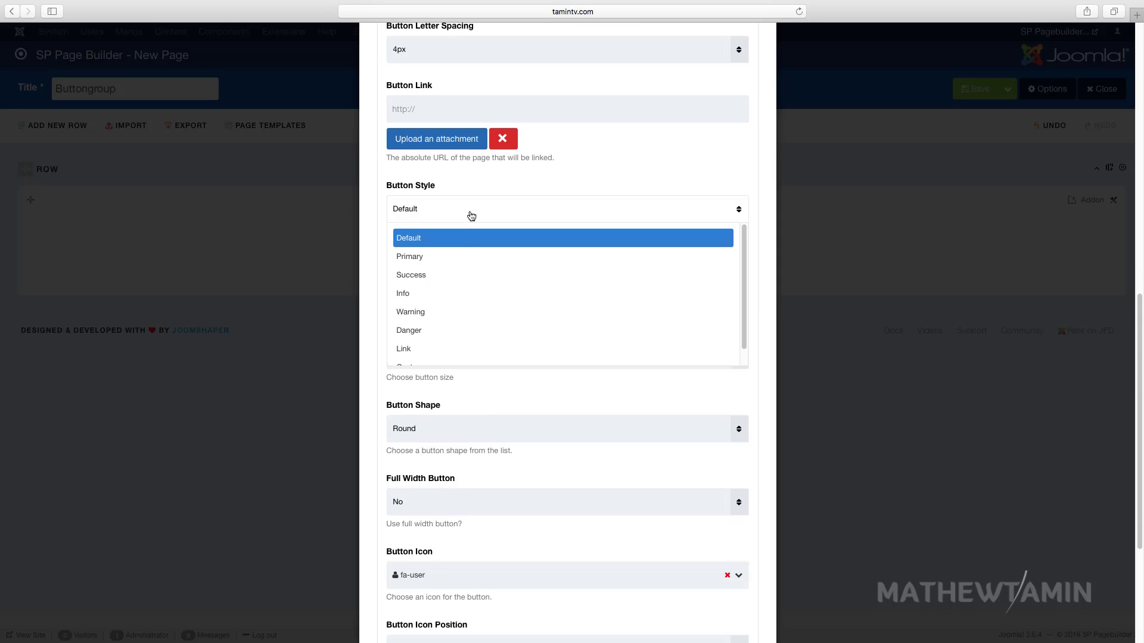
click(458, 319)
scroll(516, 334, up, 5)
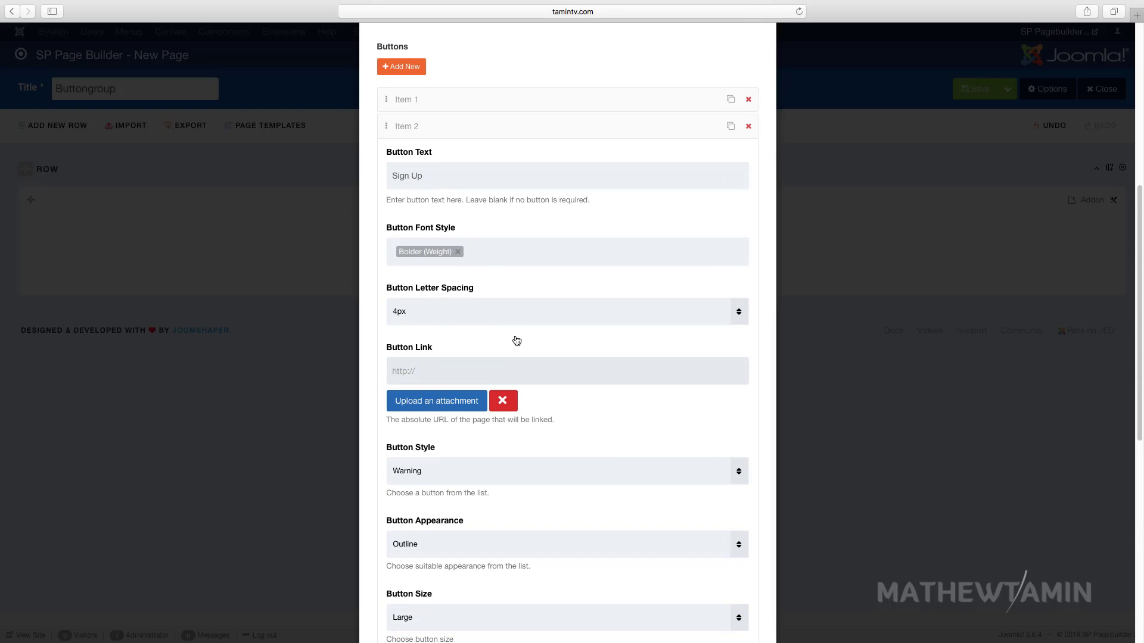
click(451, 132)
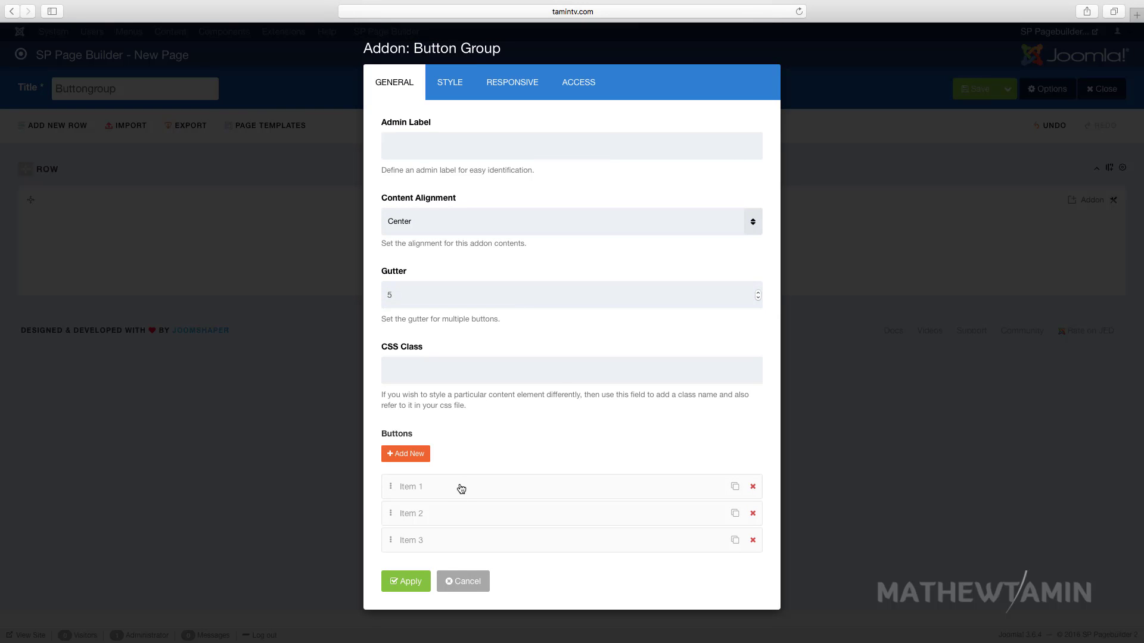
Review the Click Here item, keep Content Alignment at Center, and apply the Button Group.
click(463, 542)
scroll(512, 438, down, 10)
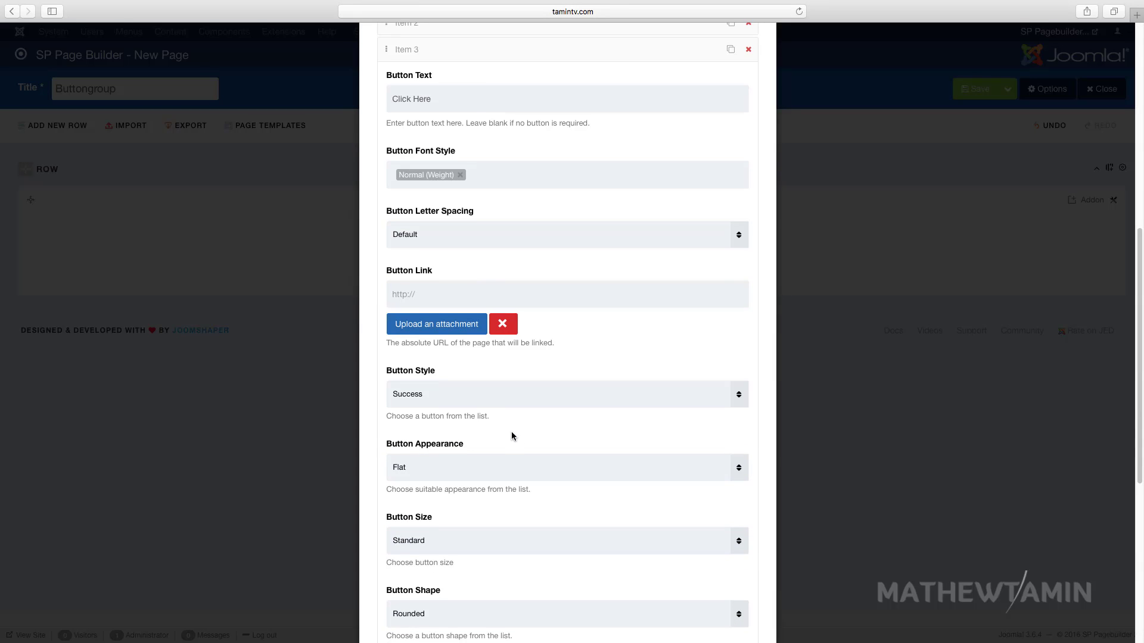
scroll(480, 378, up, 10)
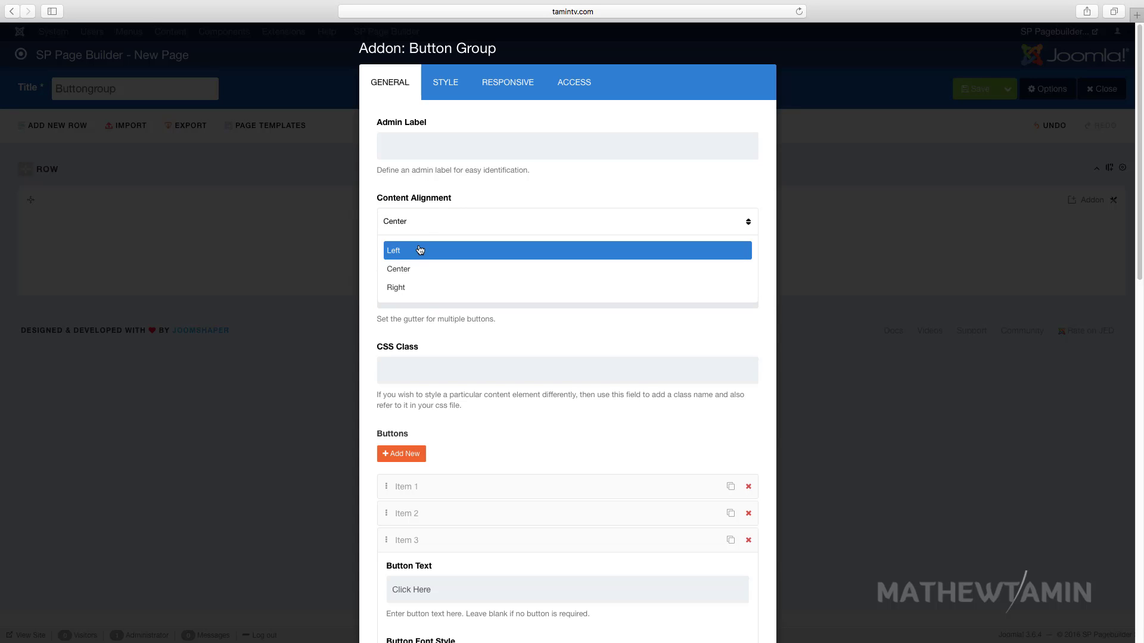
click(496, 191)
scroll(509, 391, down, 15)
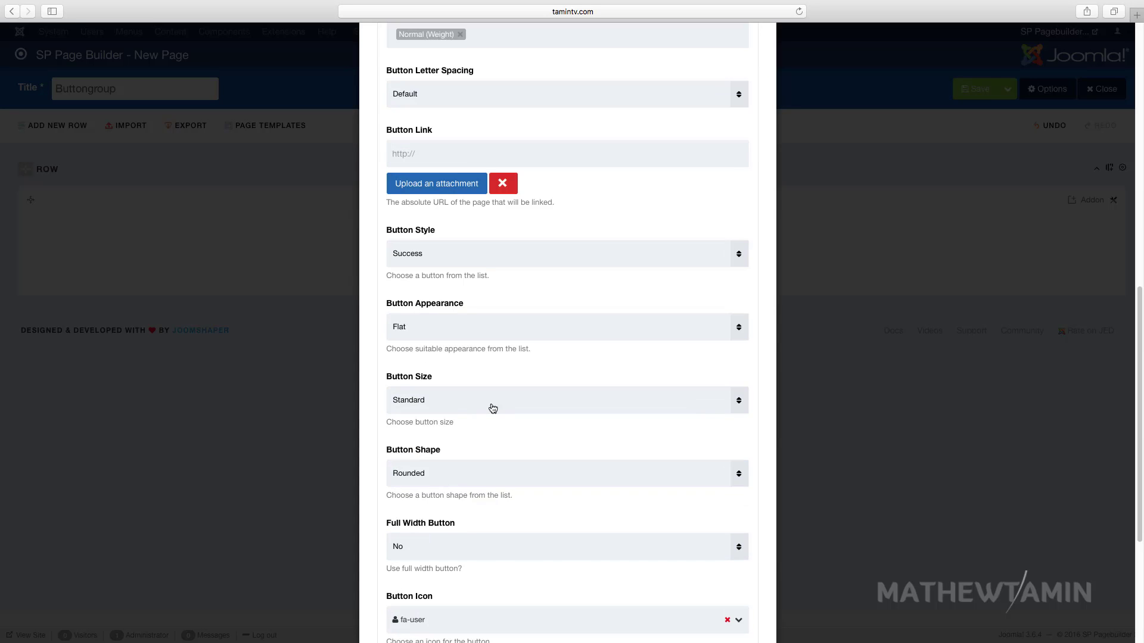
click(405, 598)
Save the page, preview the Buttongroup page on the site, then return to the builder.
click(968, 89)
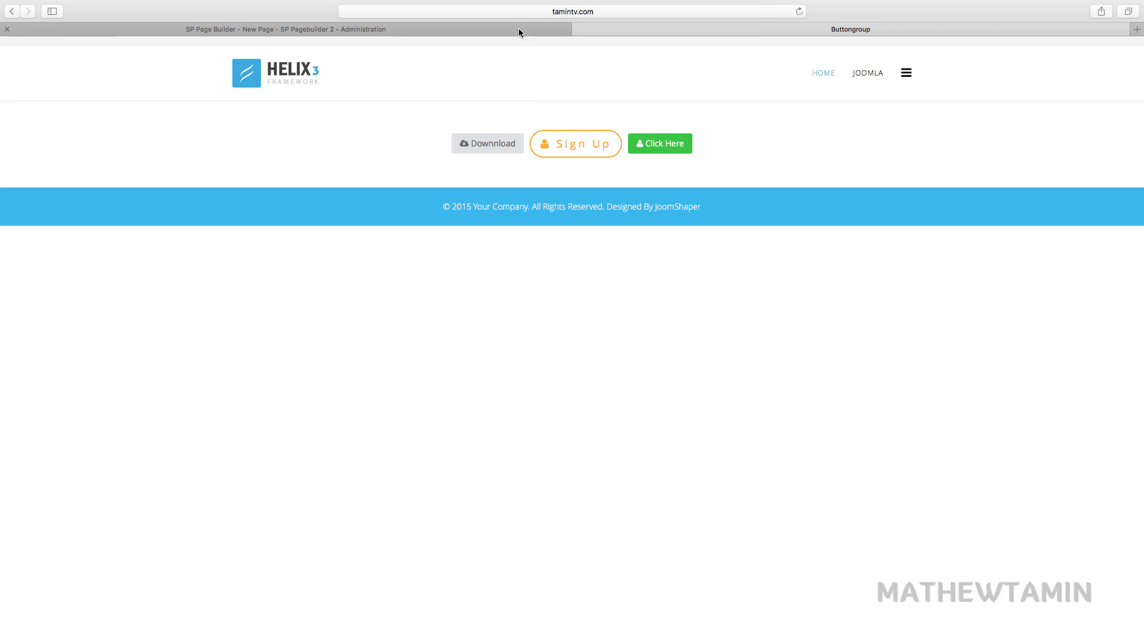
click(480, 30)
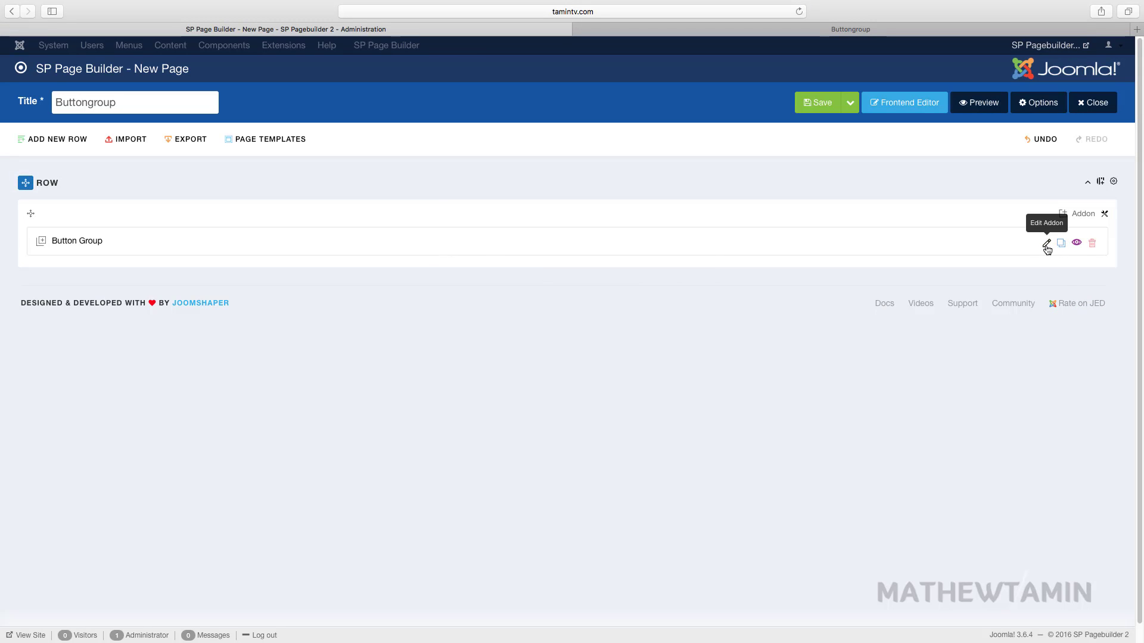
Add a default Button addon beneath the Button Group.
click(1080, 214)
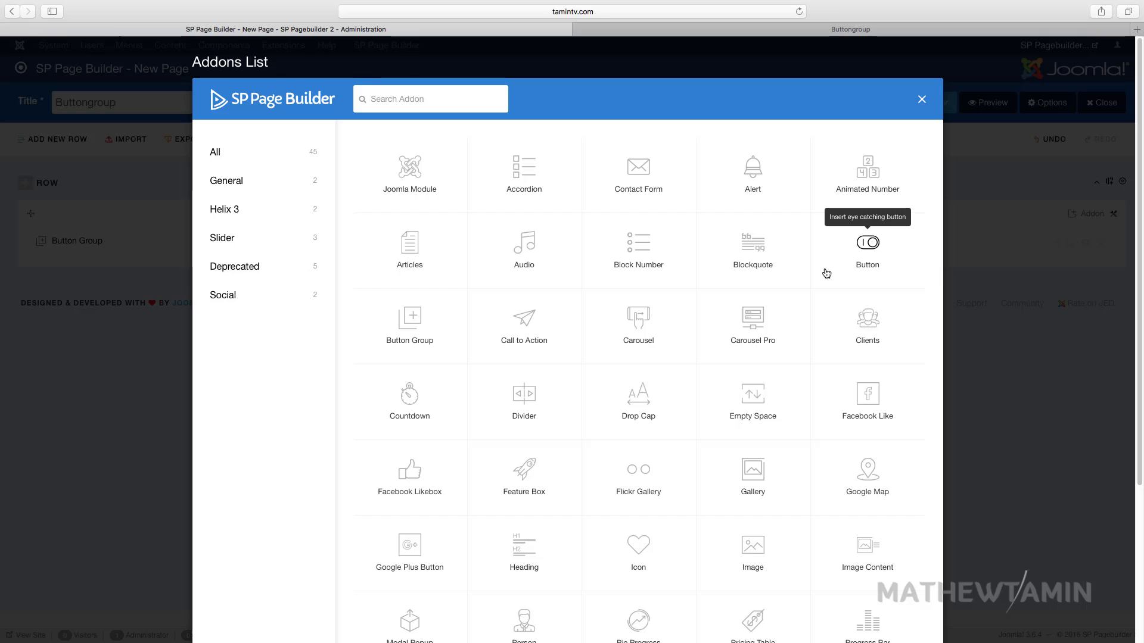
click(855, 264)
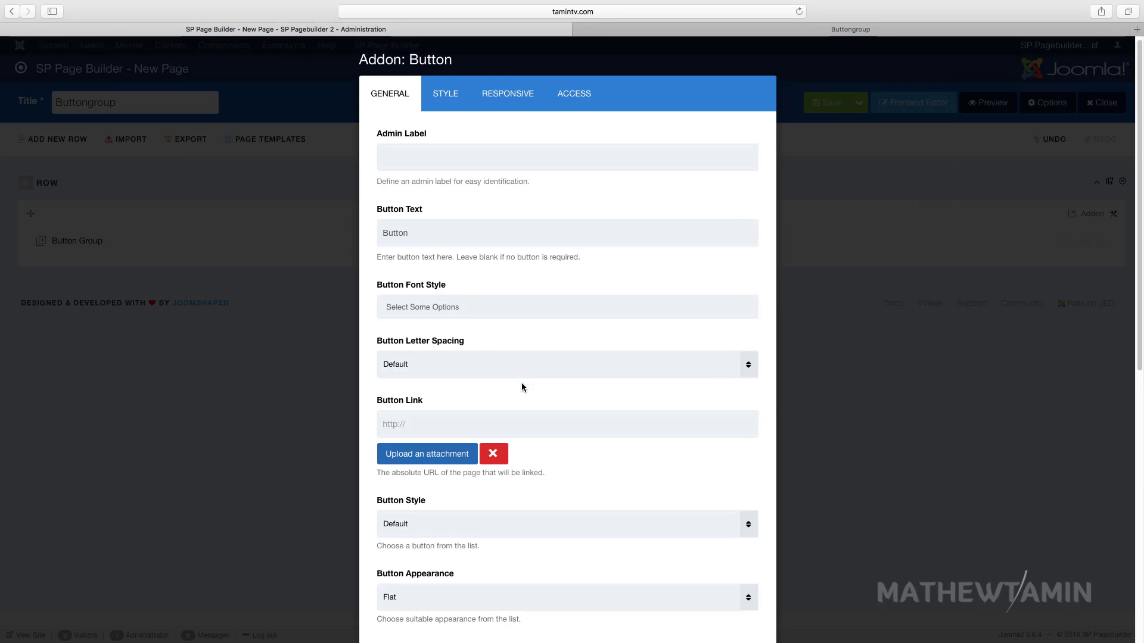
scroll(522, 390, down, 10)
click(402, 597)
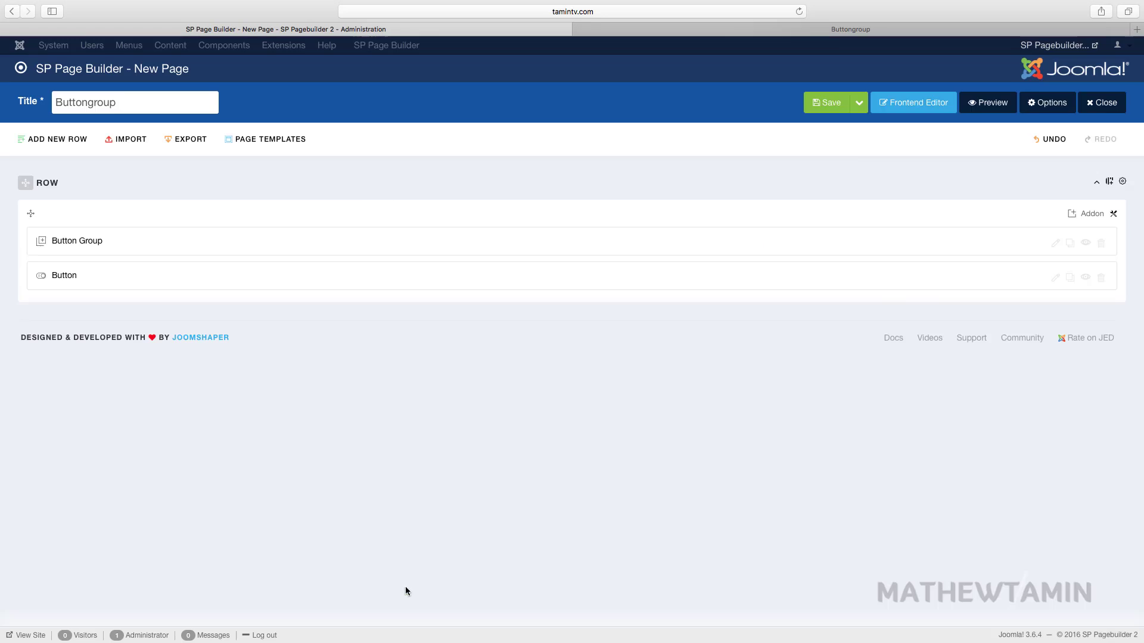
Save the page and reload the frontend to show the new Button.
click(822, 106)
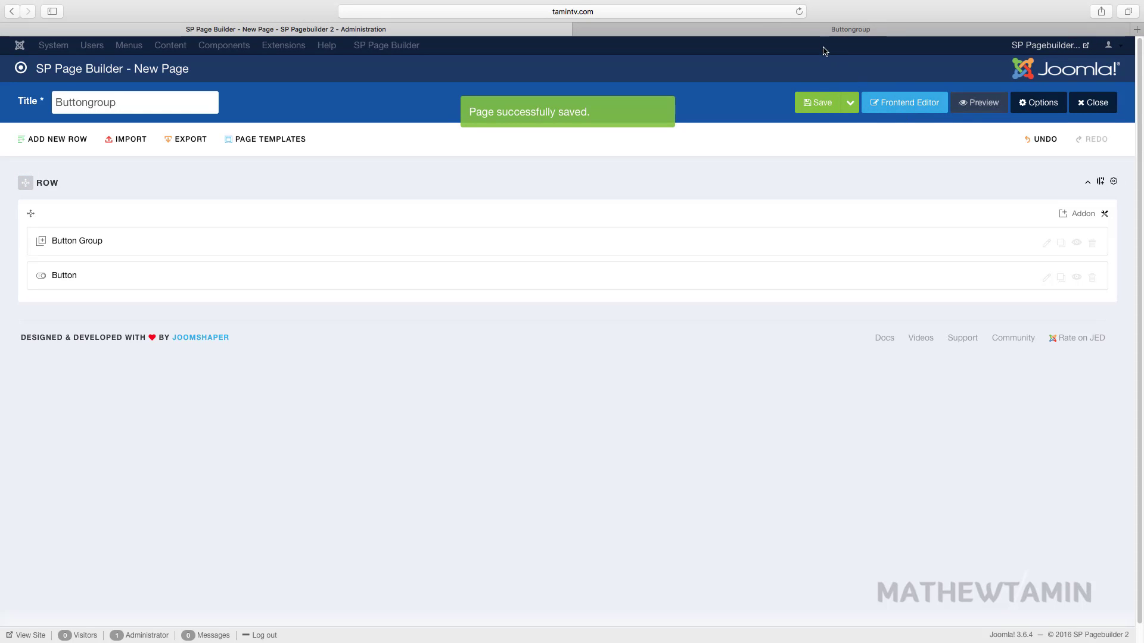
click(820, 32)
click(799, 12)
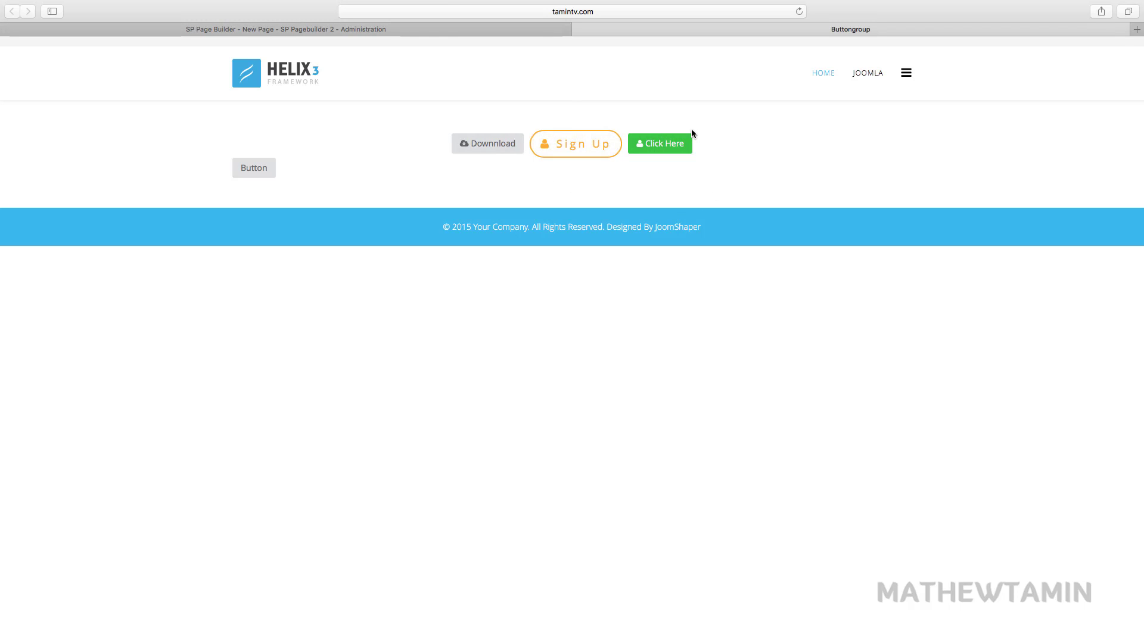
Delete the Click Here and Sign Up items from the Button Group, leaving only Download.
click(481, 31)
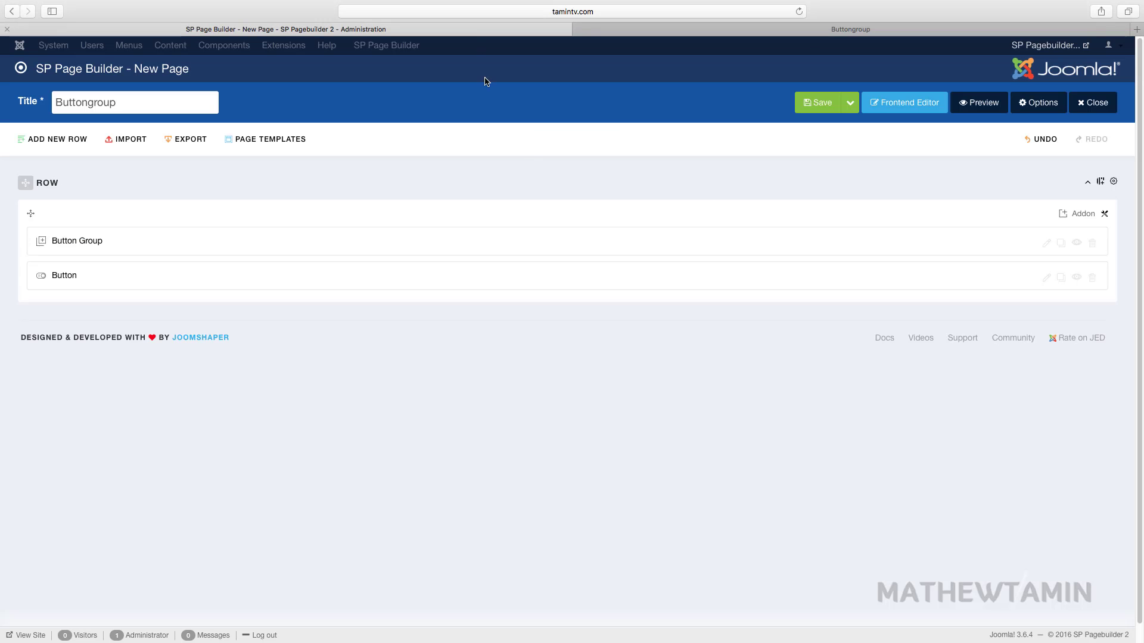
click(1055, 243)
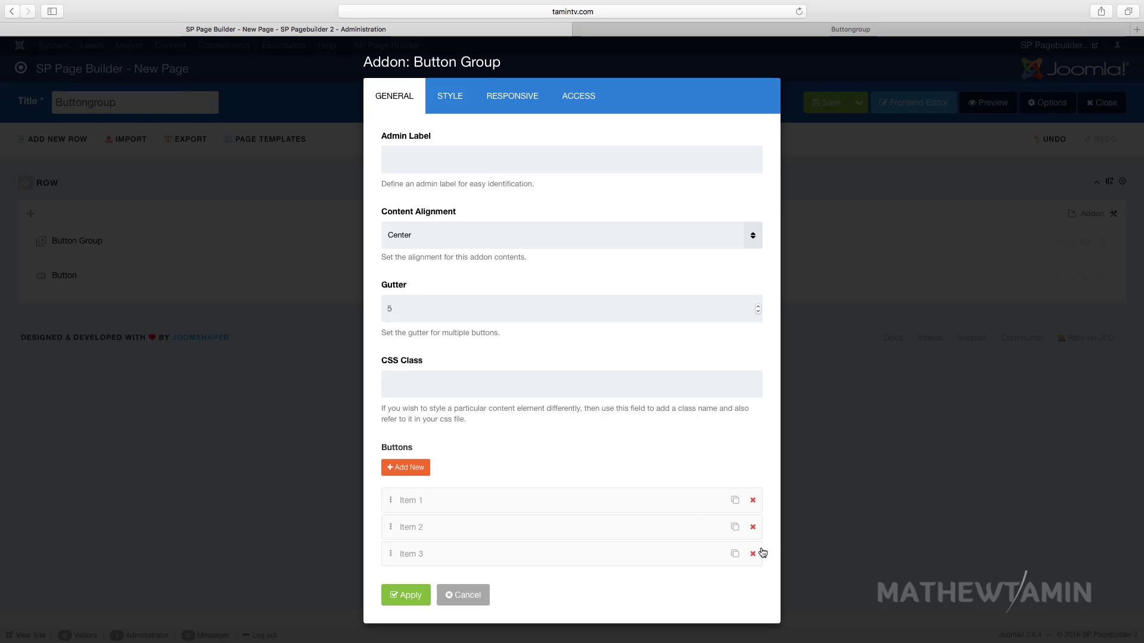
click(754, 554)
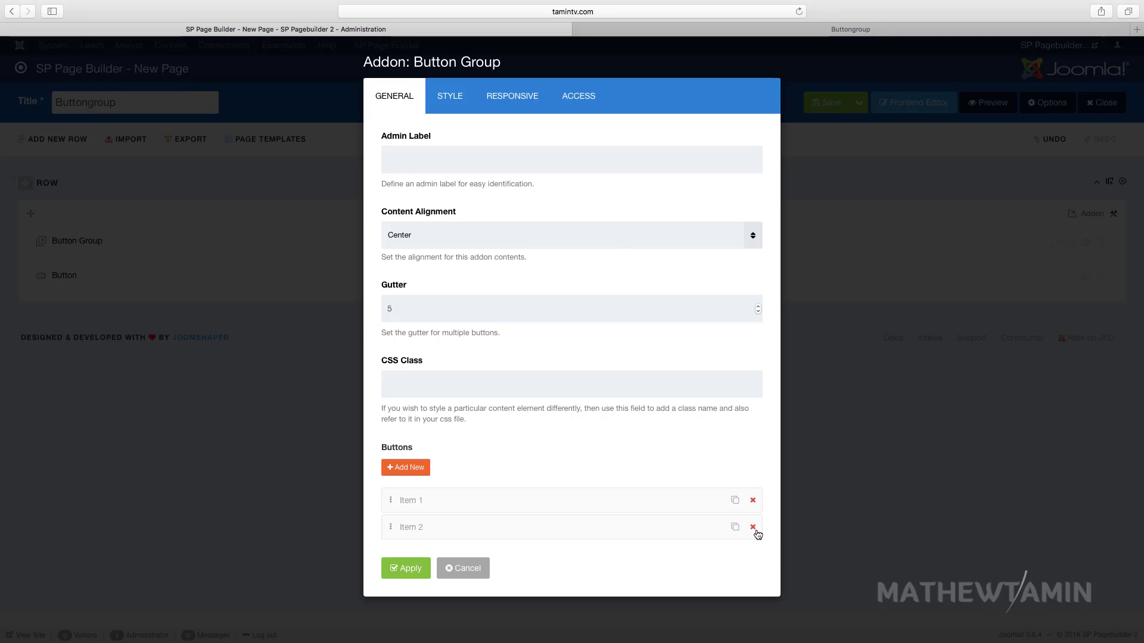
click(754, 527)
click(414, 542)
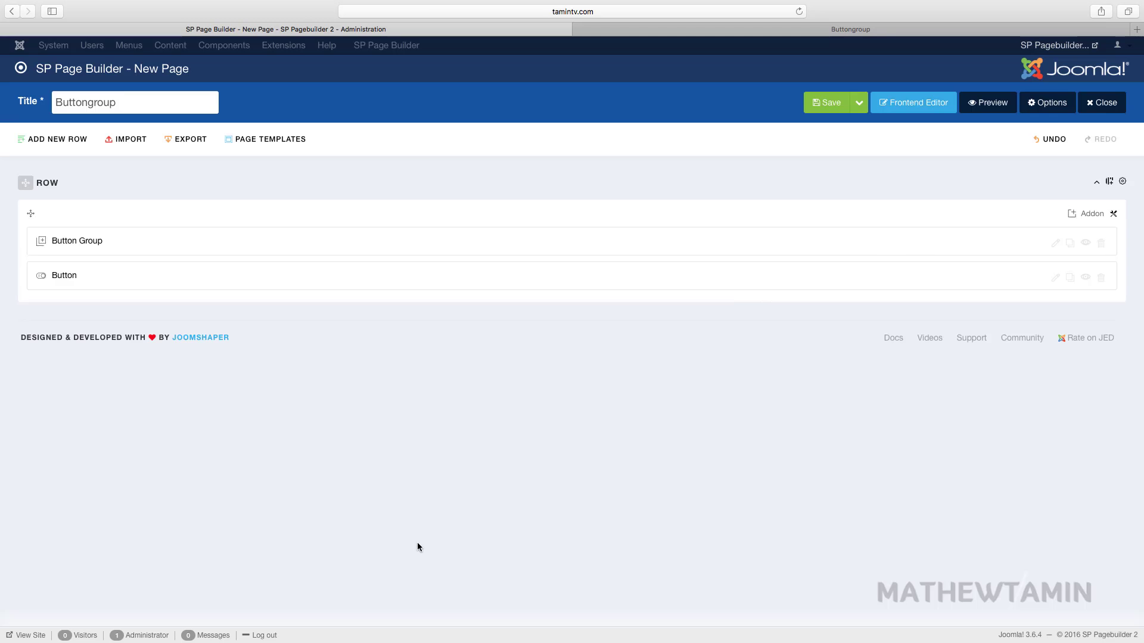
Save the page and reload the frontend to confirm only Download remains.
click(818, 102)
click(667, 28)
click(799, 11)
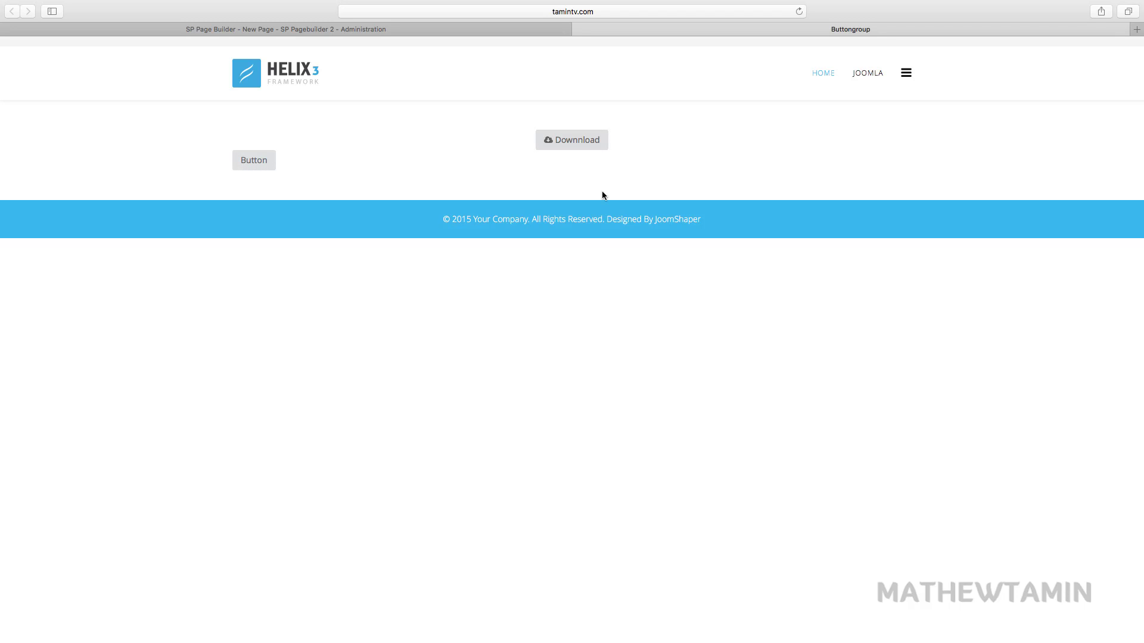
In the Button Group's Style options, enable Use Border with a border width of 10.
click(529, 33)
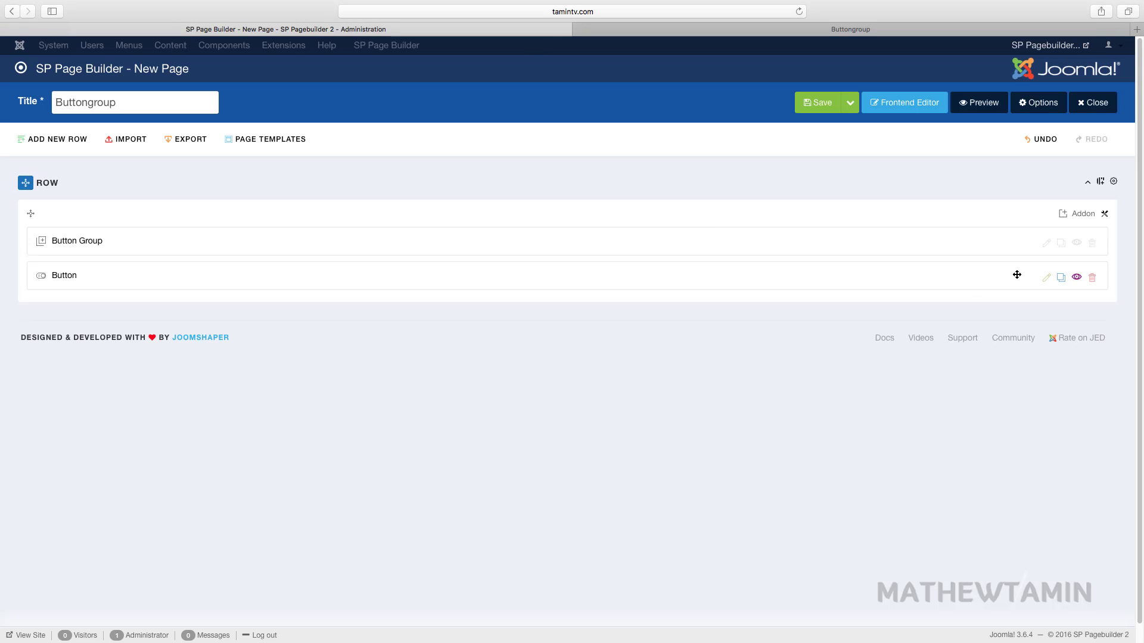
click(1047, 243)
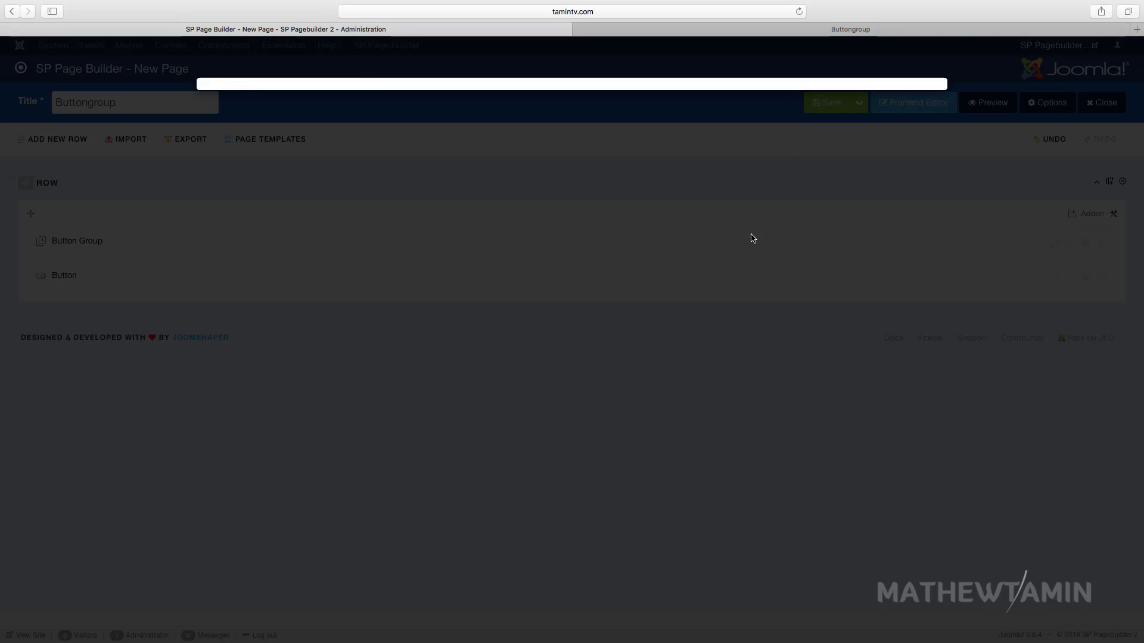
click(453, 101)
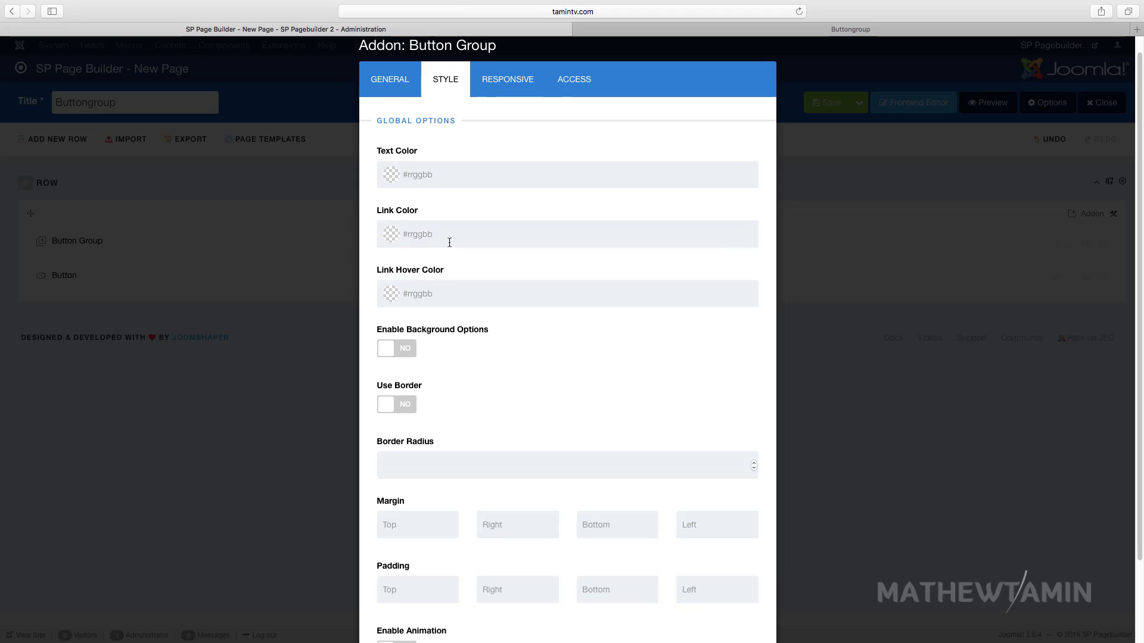
scroll(467, 350, down, 2)
click(408, 352)
scroll(456, 350, down, 2)
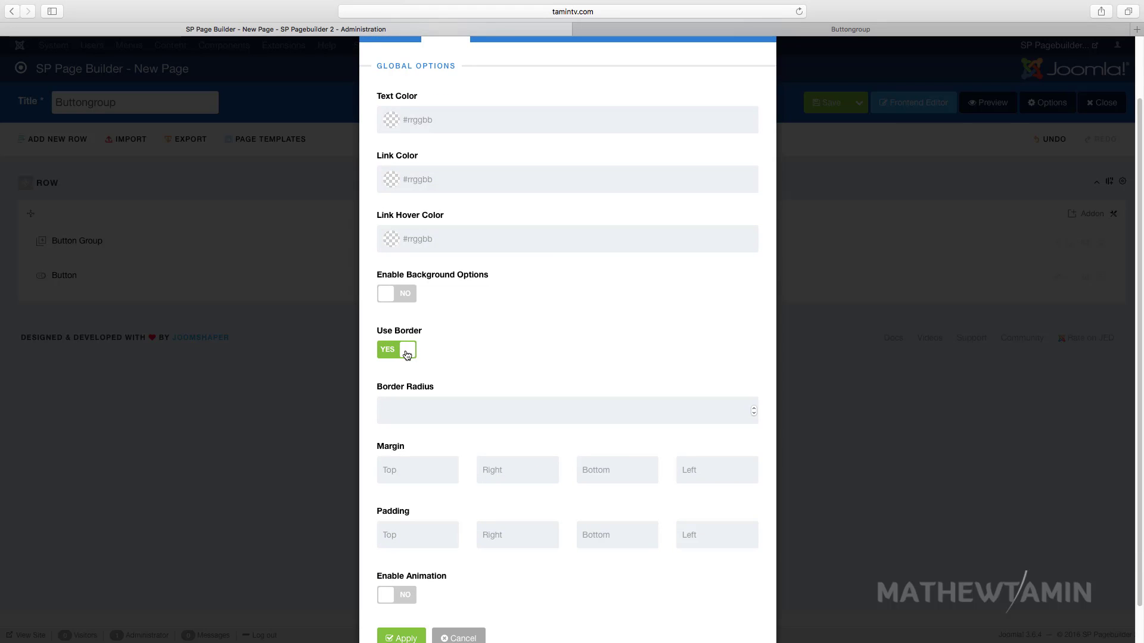
click(435, 357)
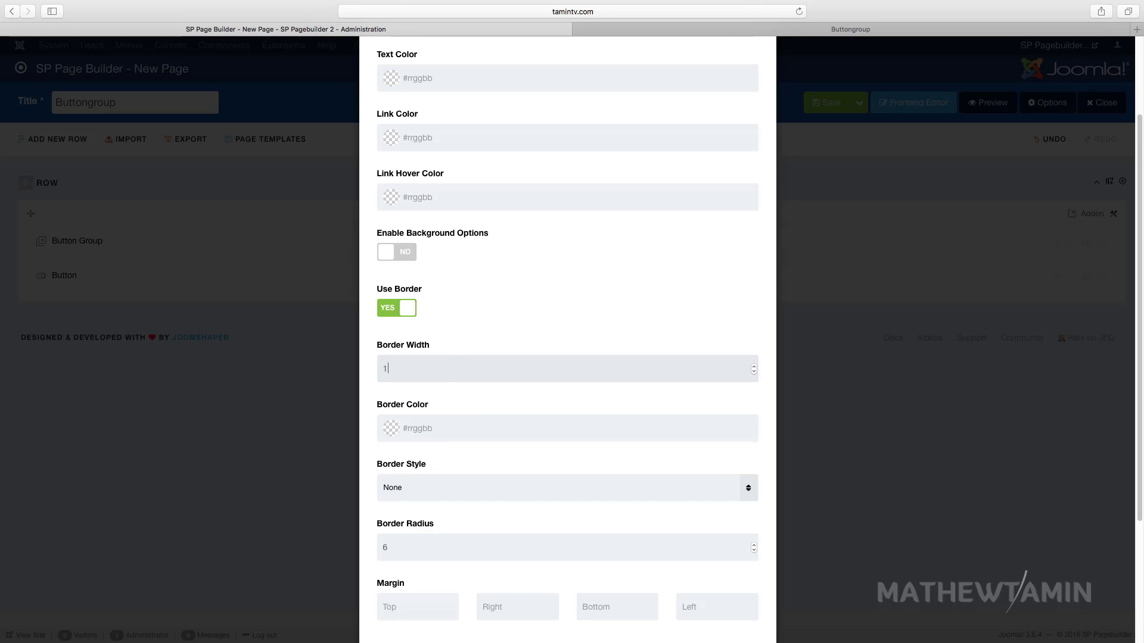
Set the Button Group border colour to dark red and the border style to Solid.
click(447, 433)
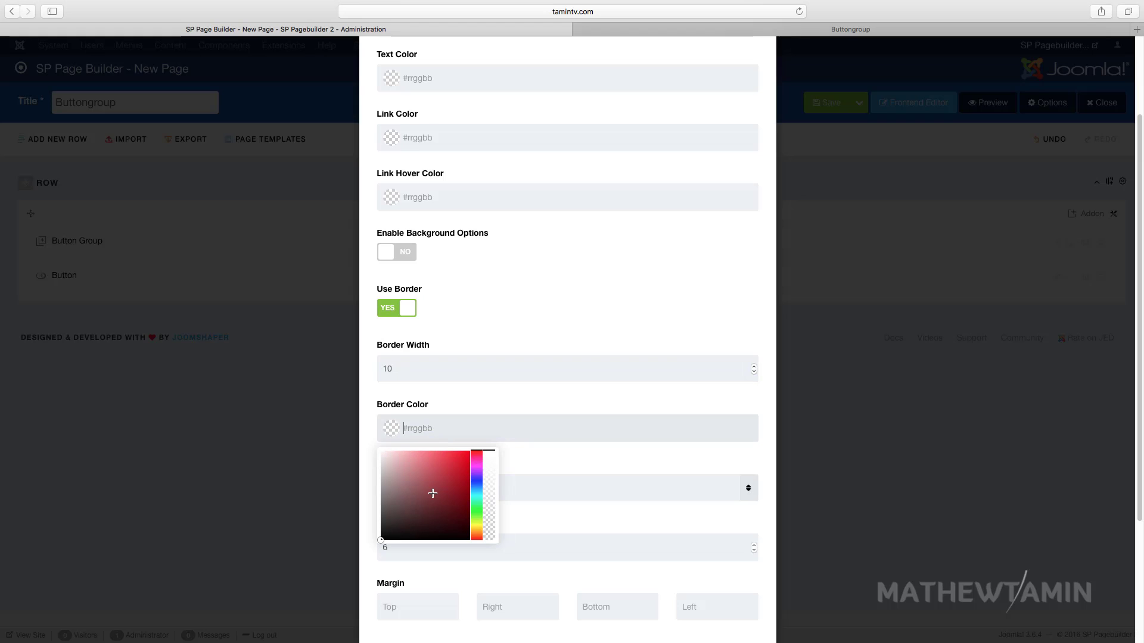
click(444, 483)
click(516, 454)
scroll(477, 459, down, 2)
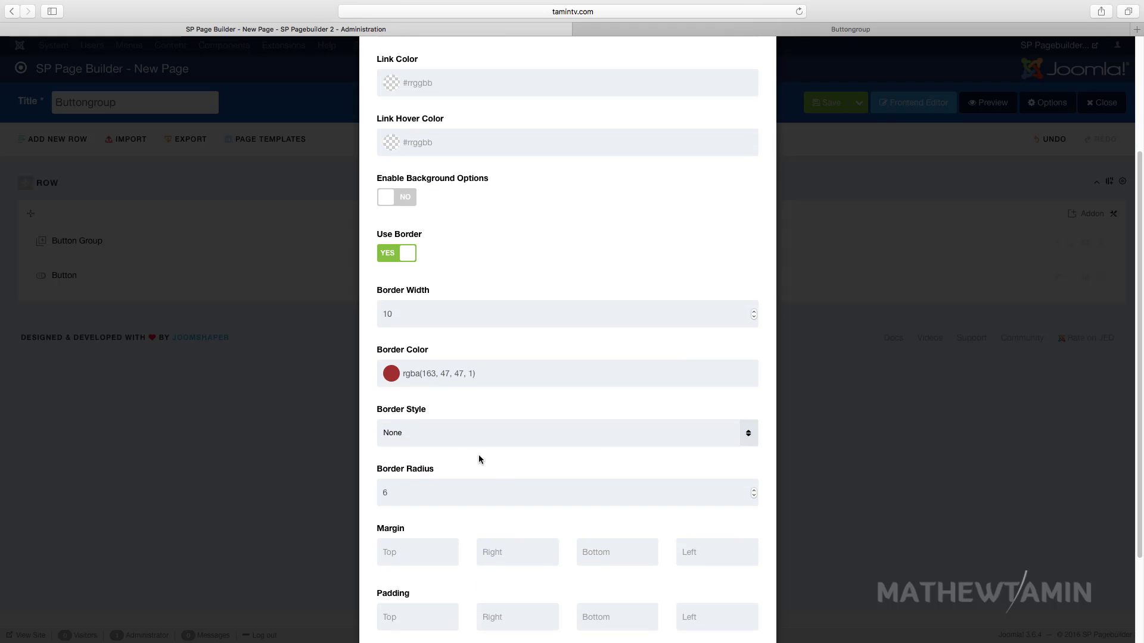
click(463, 433)
click(442, 480)
scroll(494, 464, down, 2)
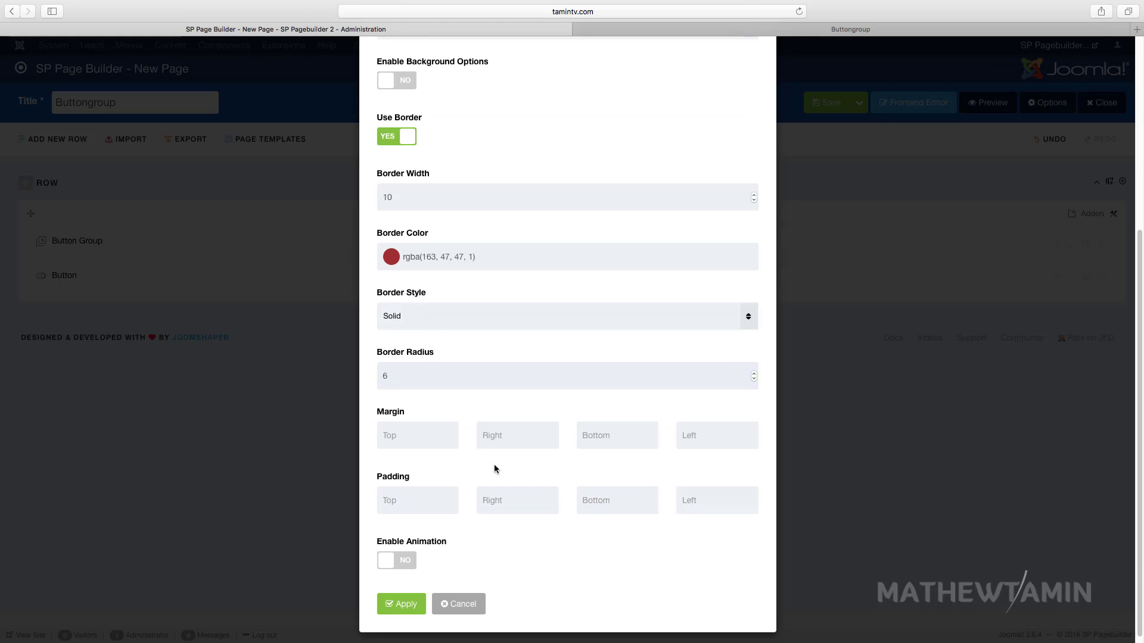
Turn on animation, apply the settings, save the page and reload the live page.
click(413, 563)
click(410, 603)
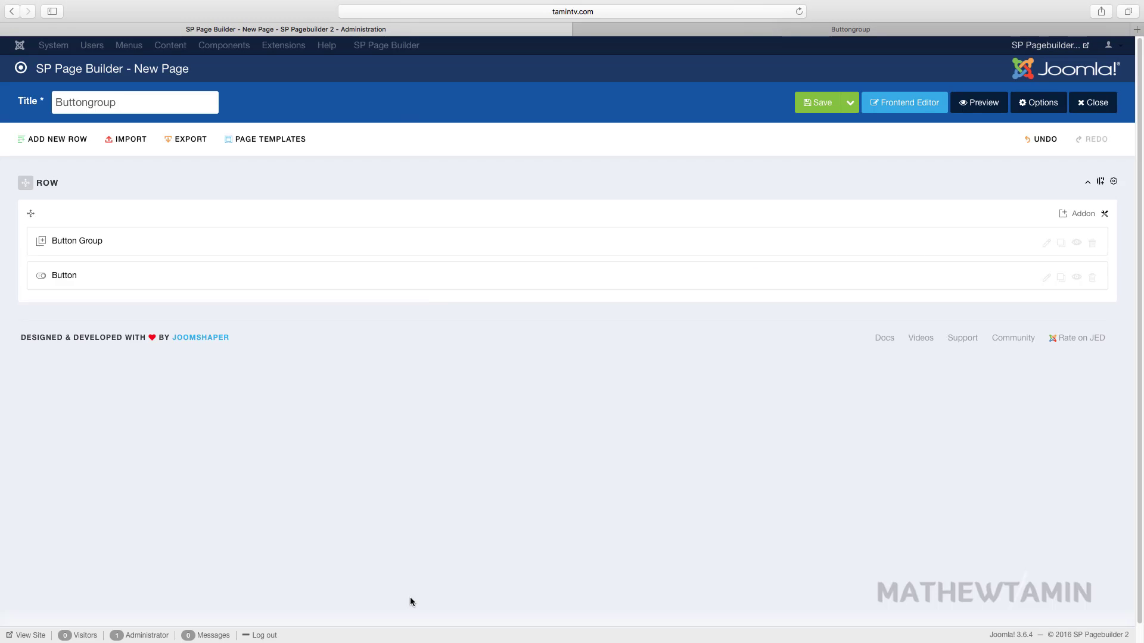
click(819, 103)
click(642, 29)
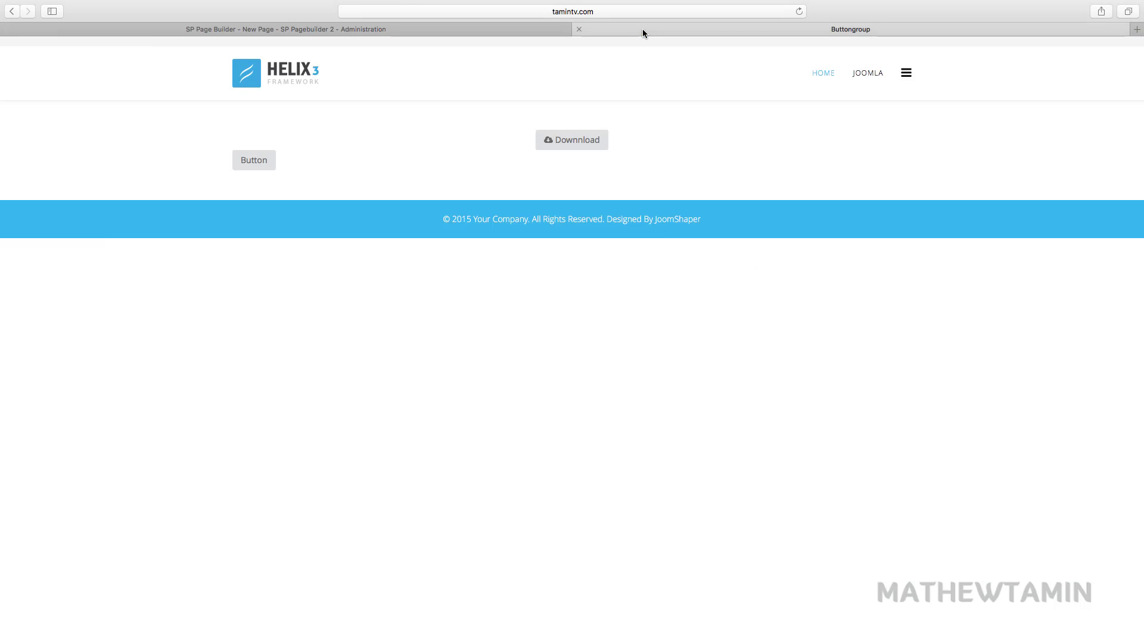
click(799, 12)
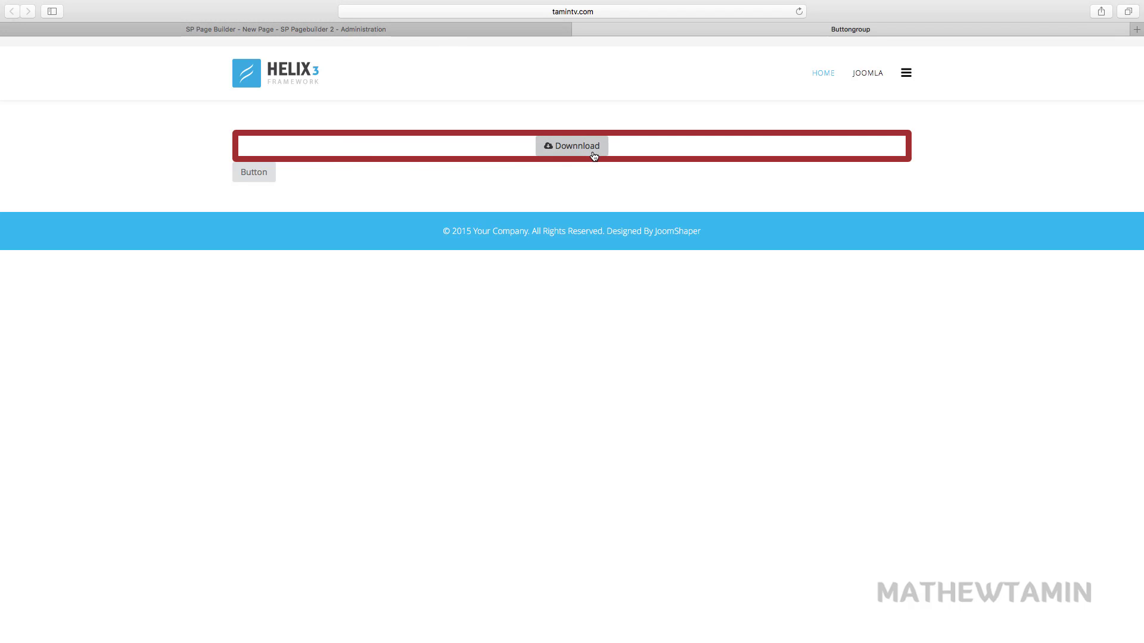
In the Button Group's Item 1, set the Download button's Full Width Button to Yes.
click(520, 30)
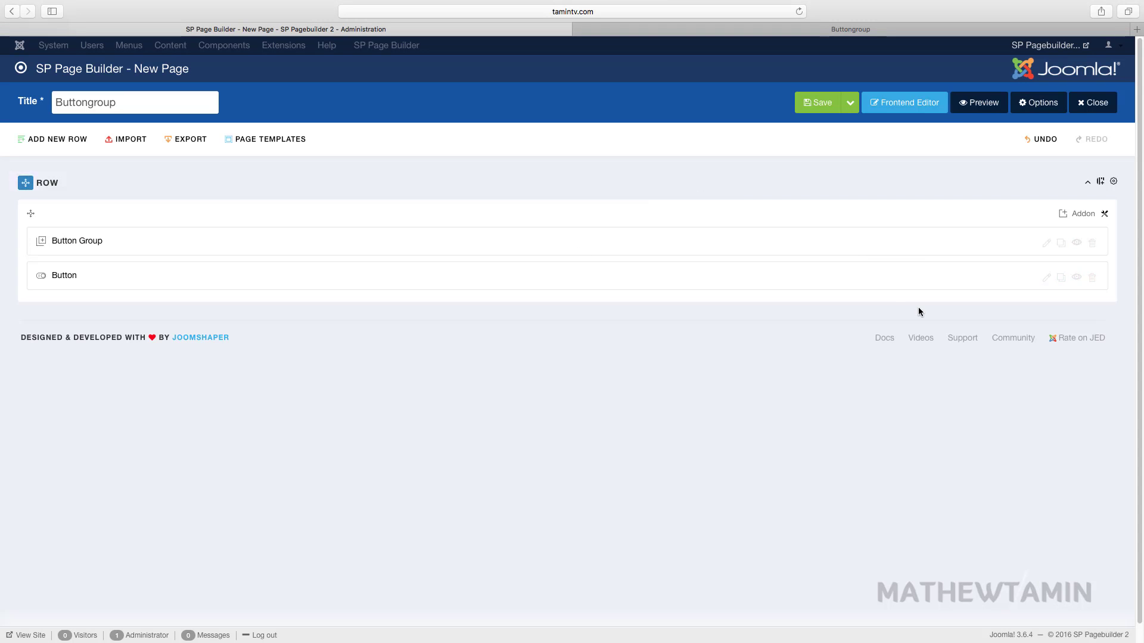
click(633, 30)
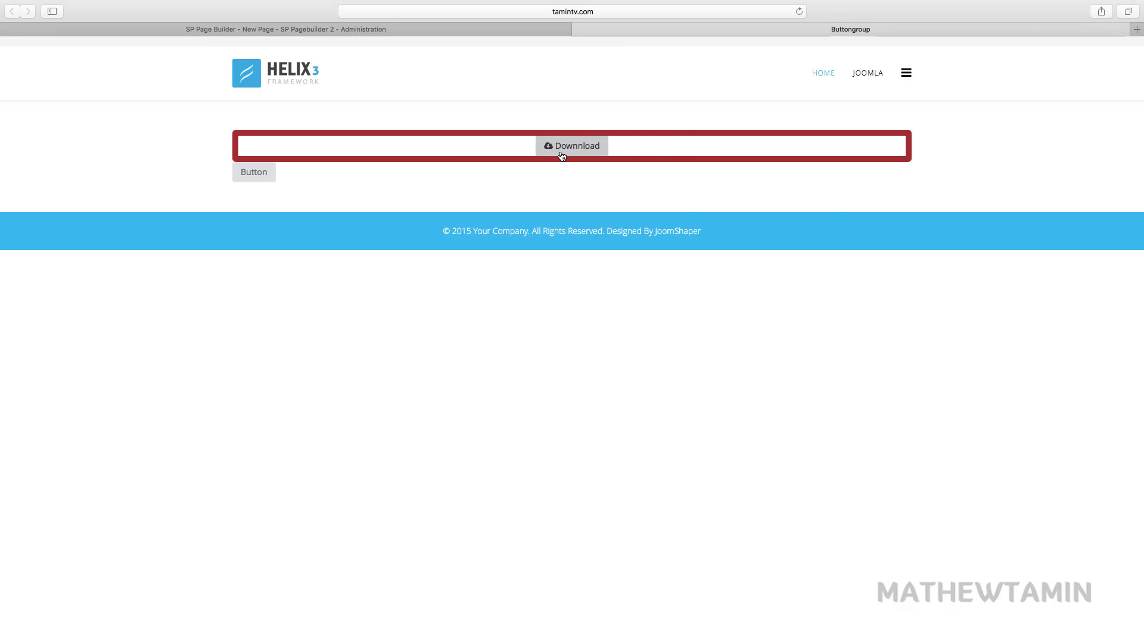
click(528, 31)
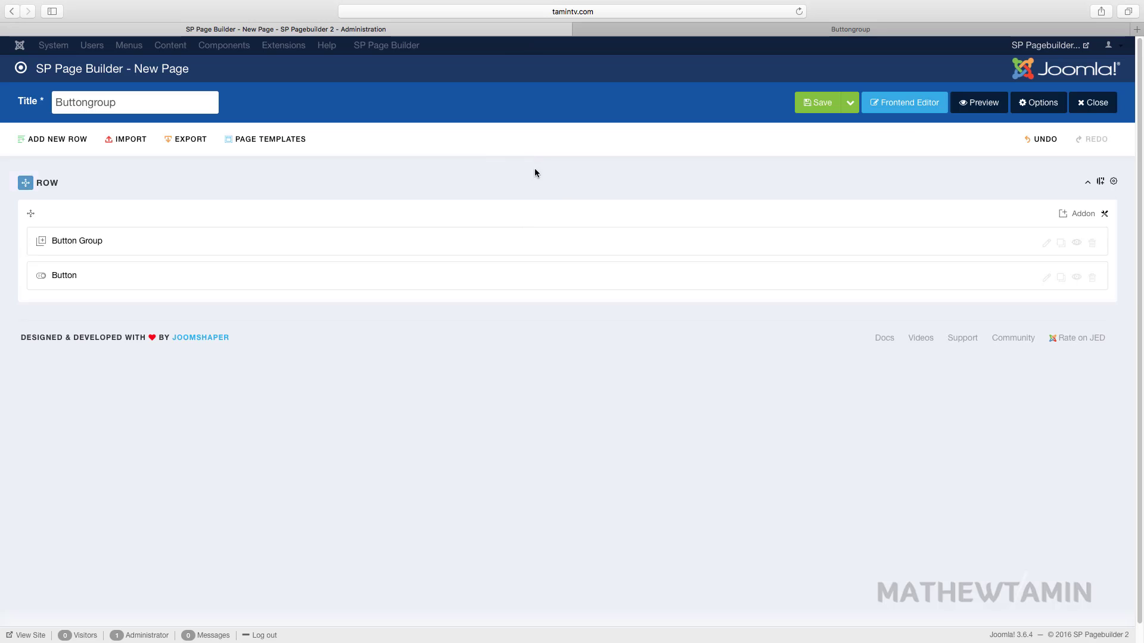
click(1046, 243)
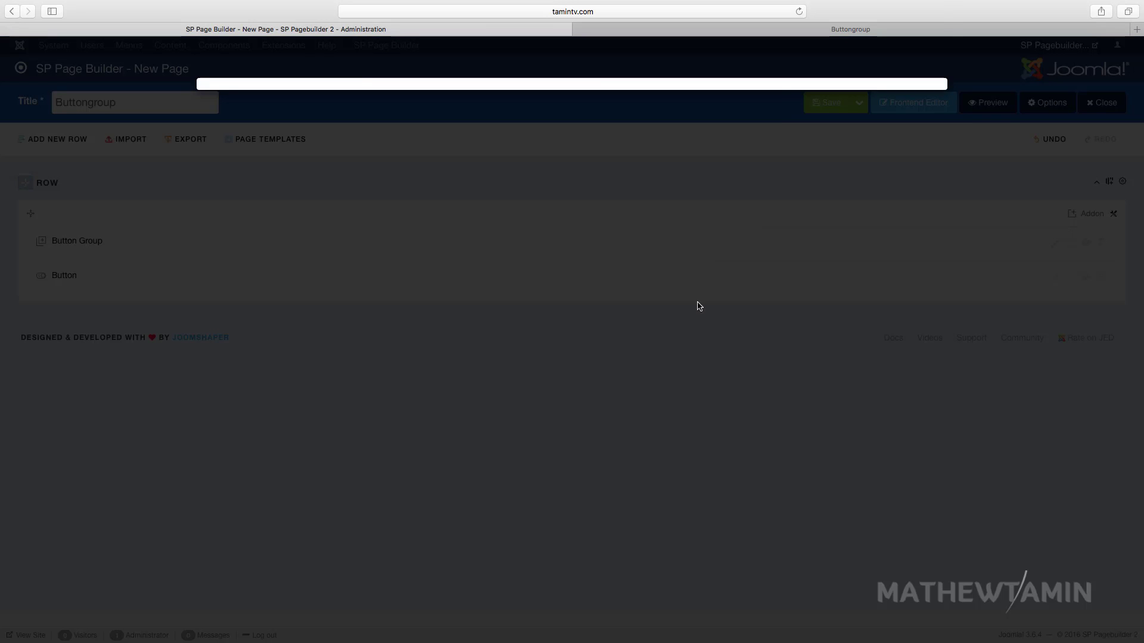
click(487, 500)
scroll(581, 425, down, 10)
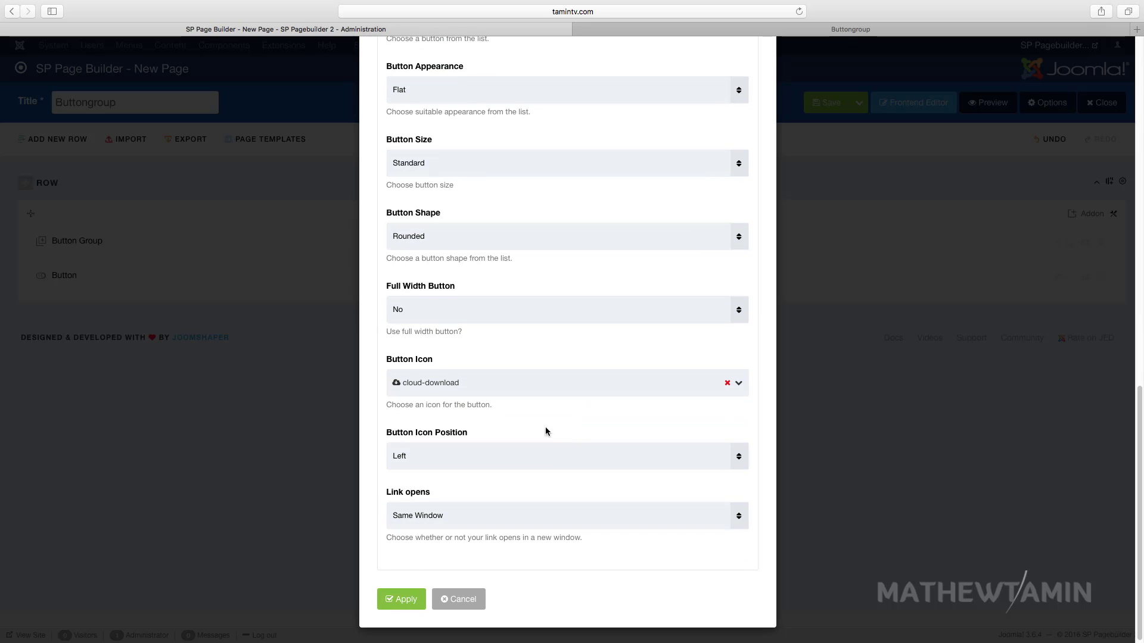
click(475, 309)
click(462, 357)
Apply the full-width change, save the page and view it live.
click(401, 600)
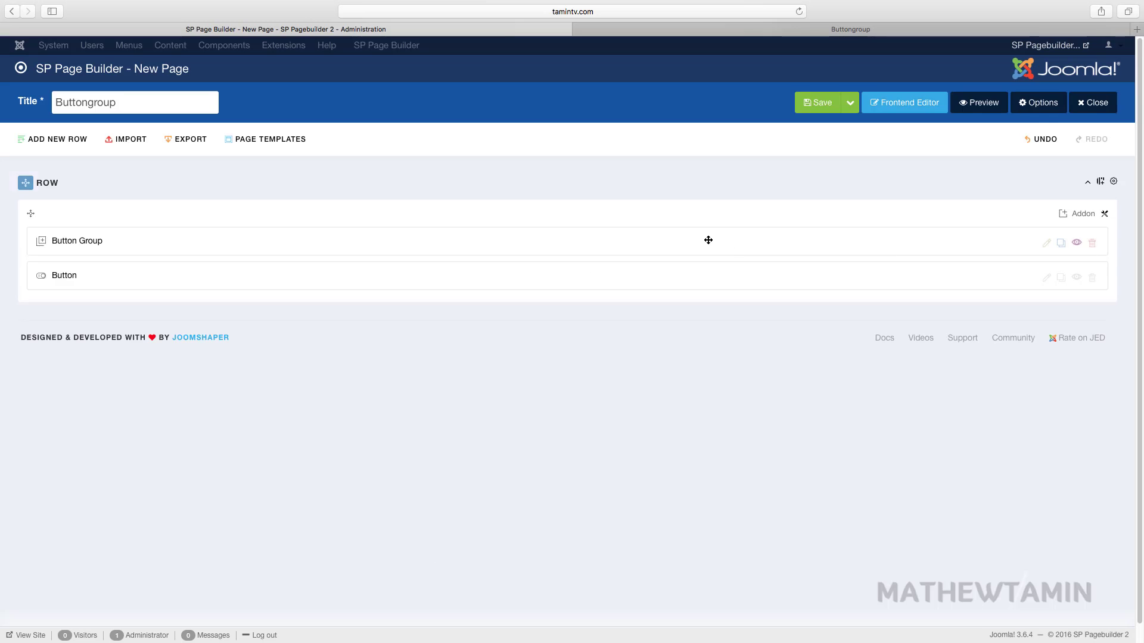
click(819, 102)
click(695, 30)
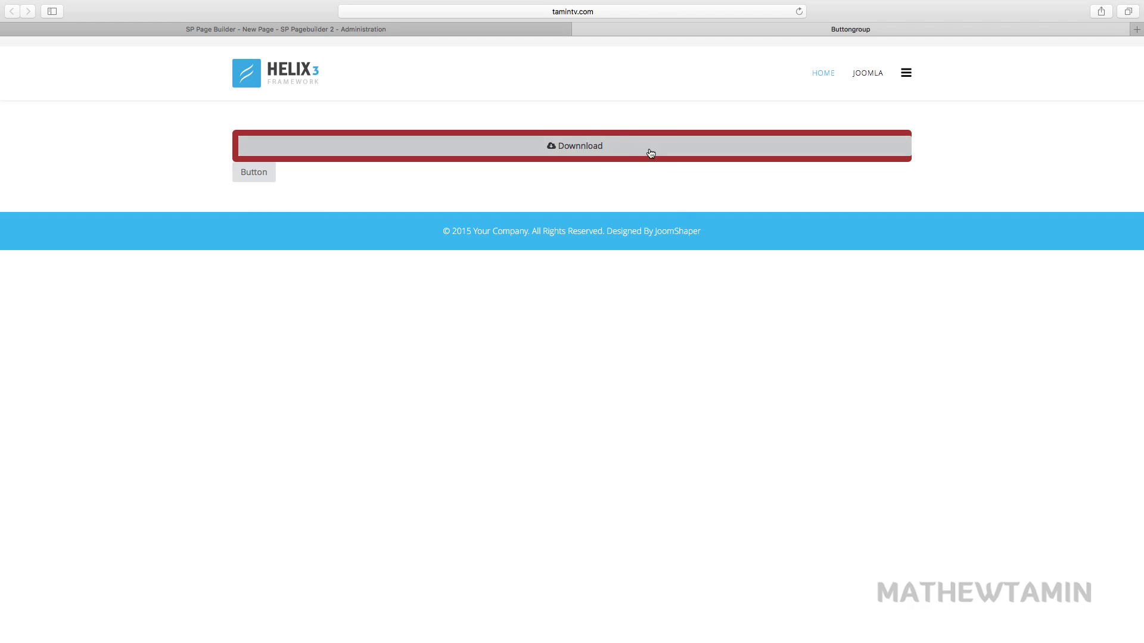
Open the Button Group addon and expand the Download button's Item 1 settings.
click(532, 31)
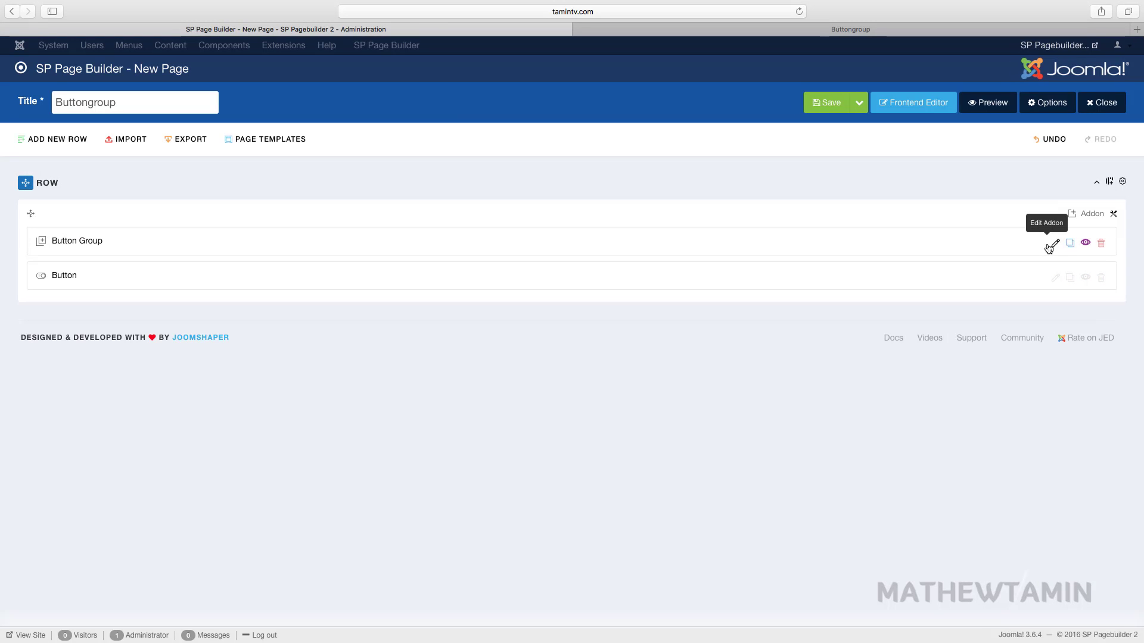
click(1050, 243)
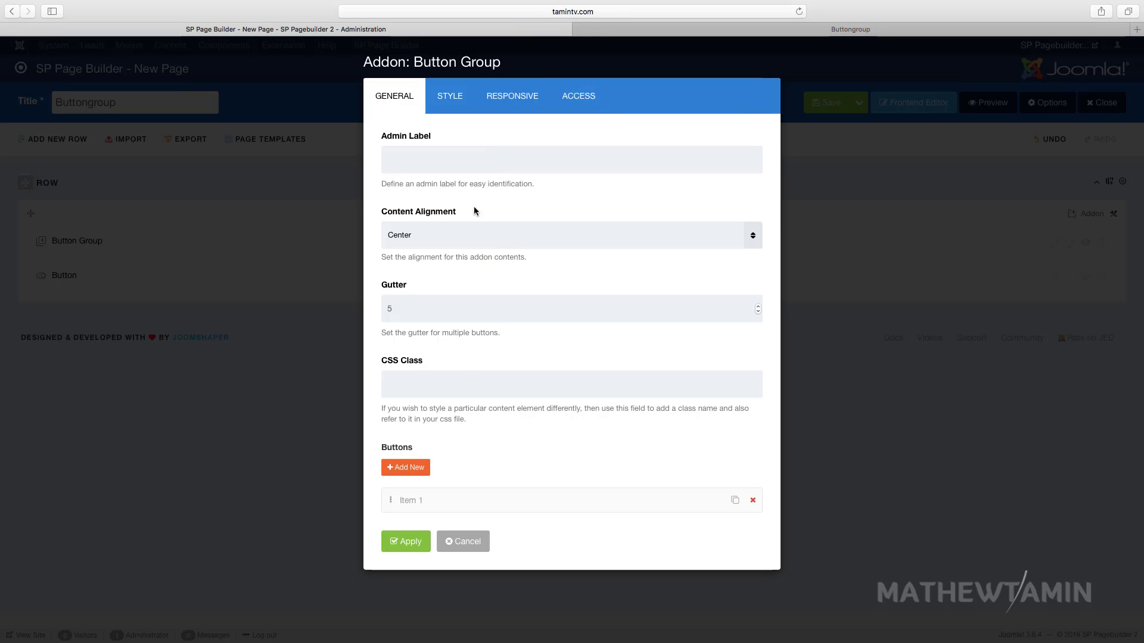
click(495, 499)
scroll(559, 427, down, 10)
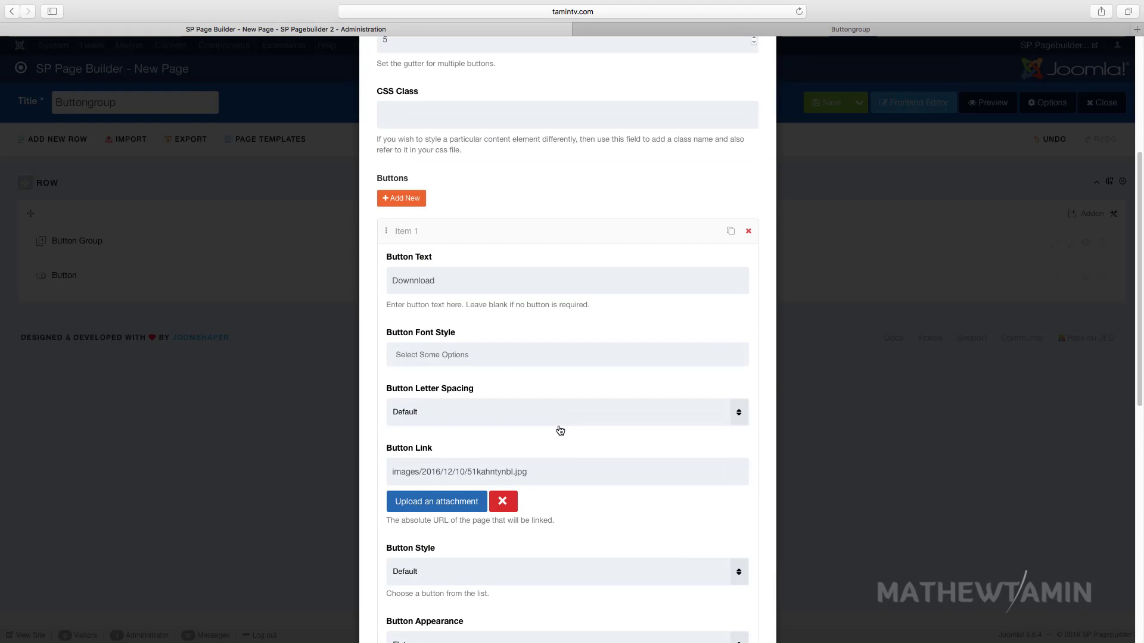
scroll(547, 420, down, 5)
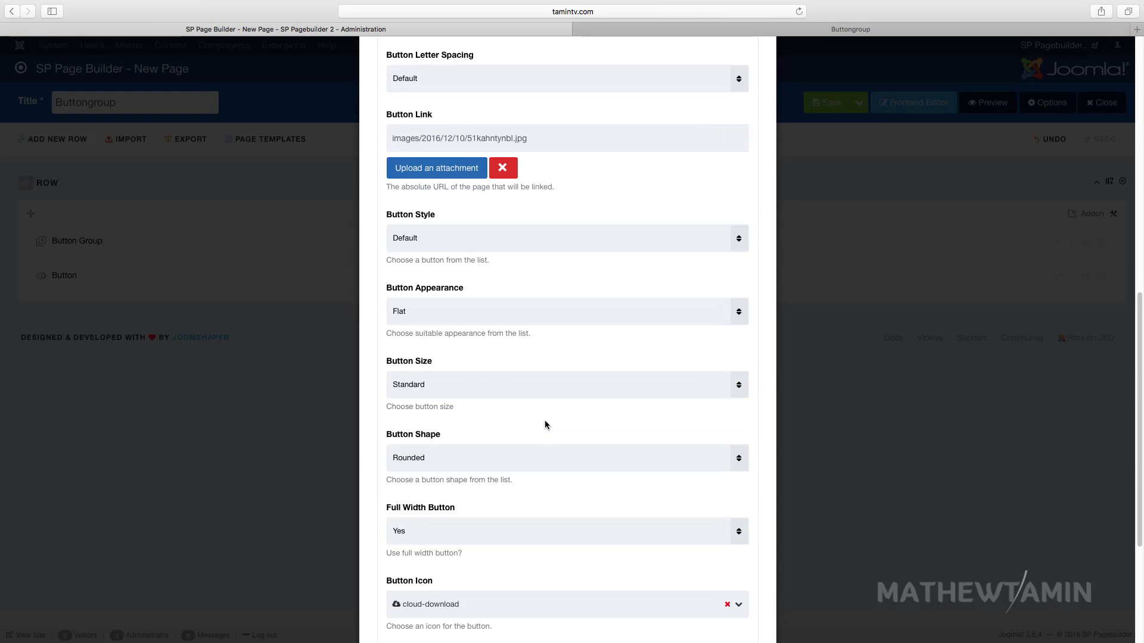
Set the Download button's style to Danger and its appearance to Outline.
click(432, 243)
click(434, 245)
click(433, 245)
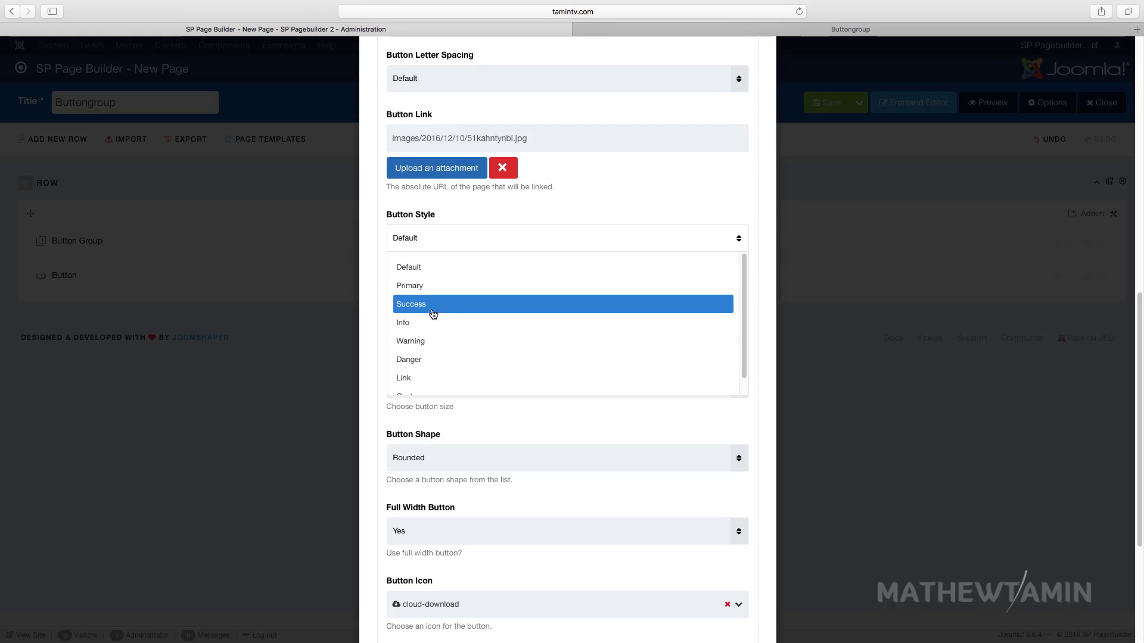
click(429, 360)
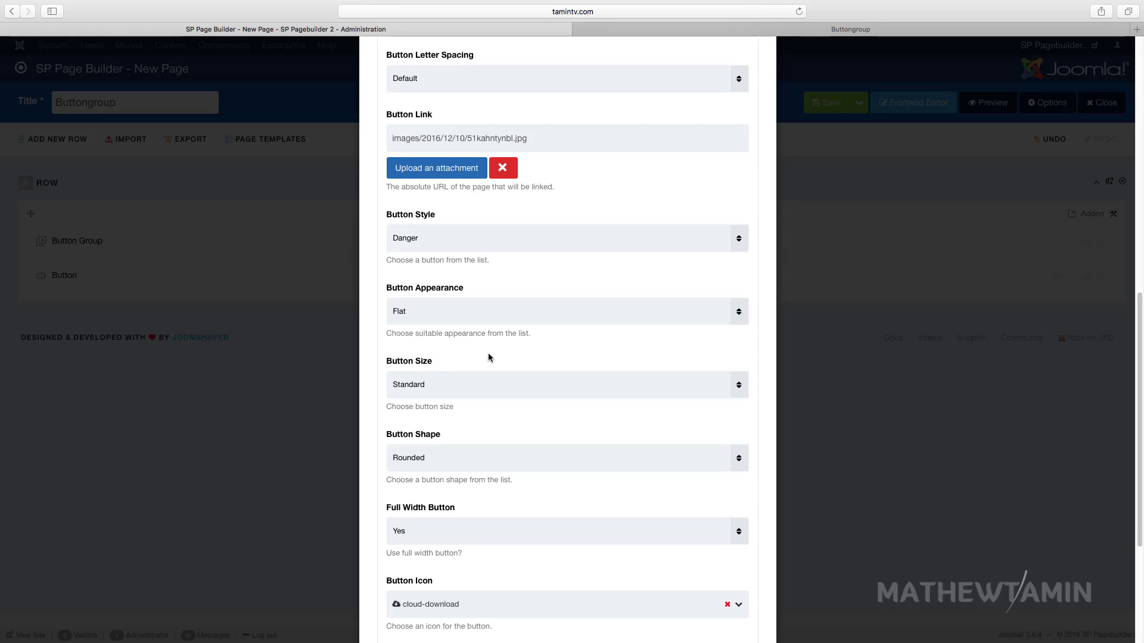
click(470, 315)
click(449, 365)
scroll(471, 475, down, 5)
Apply the new style, save the page and view it live.
click(397, 597)
click(811, 103)
click(850, 28)
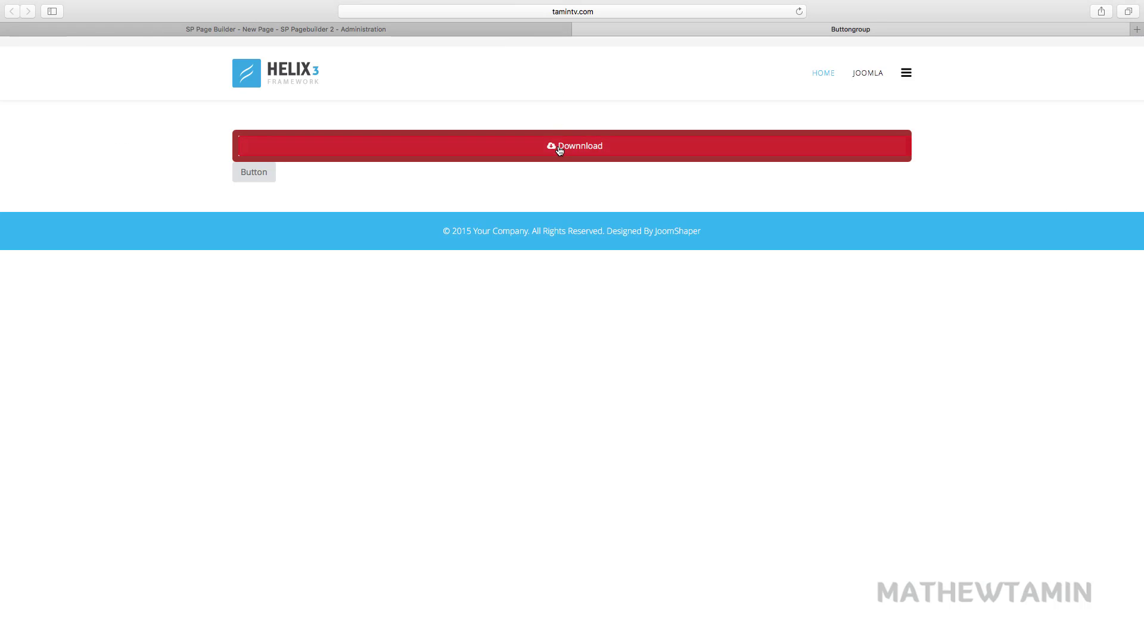